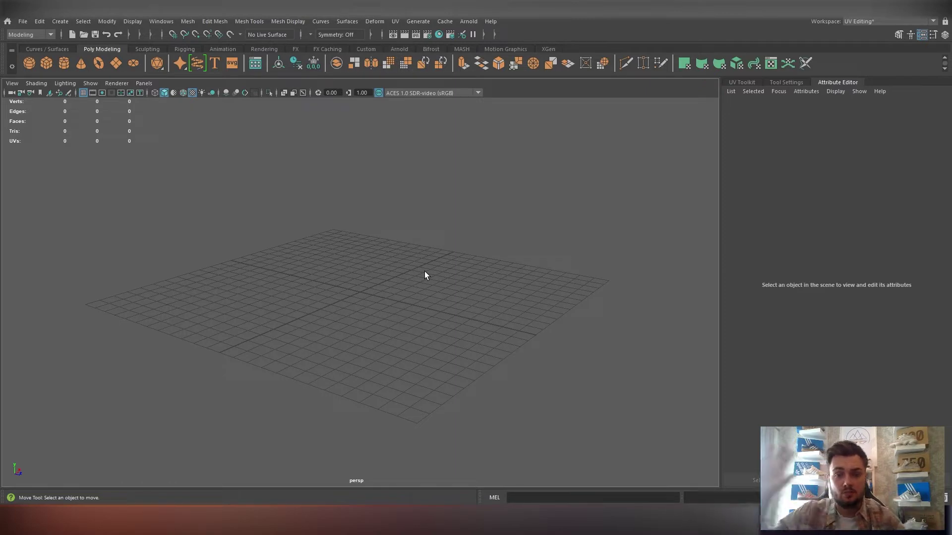
Step: Create a polygon plane at the grid's centre and scale it up to cover most of the grid
left_click(841, 83)
left_click(115, 62)
key("r")
left_click_drag(475, 293, 744, 228)
scroll(565, 288, "down", 3)
left_click_drag(567, 288, 589, 323, "alt")
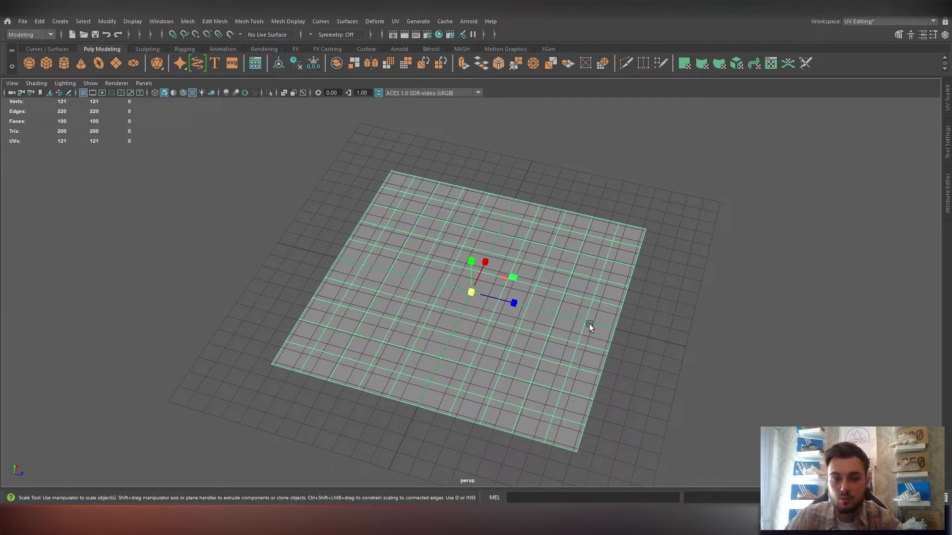
Step: Raise the plane slightly above the grid
left_click(718, 269)
left_click(579, 289)
key("w")
left_click_drag(471, 263, 541, 256)
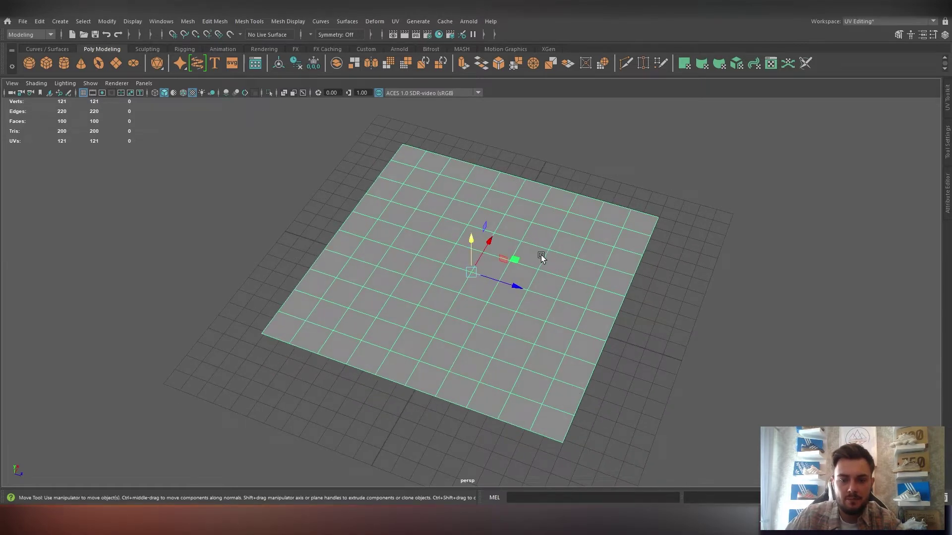
Step: Assign a new Blinn material to the plane and show the material's attributes
right_click(513, 224)
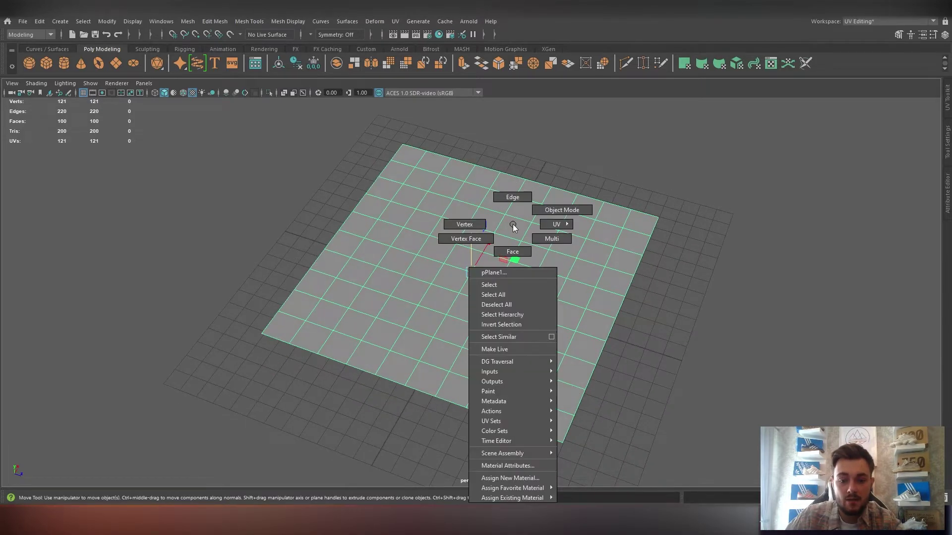
left_click(527, 479)
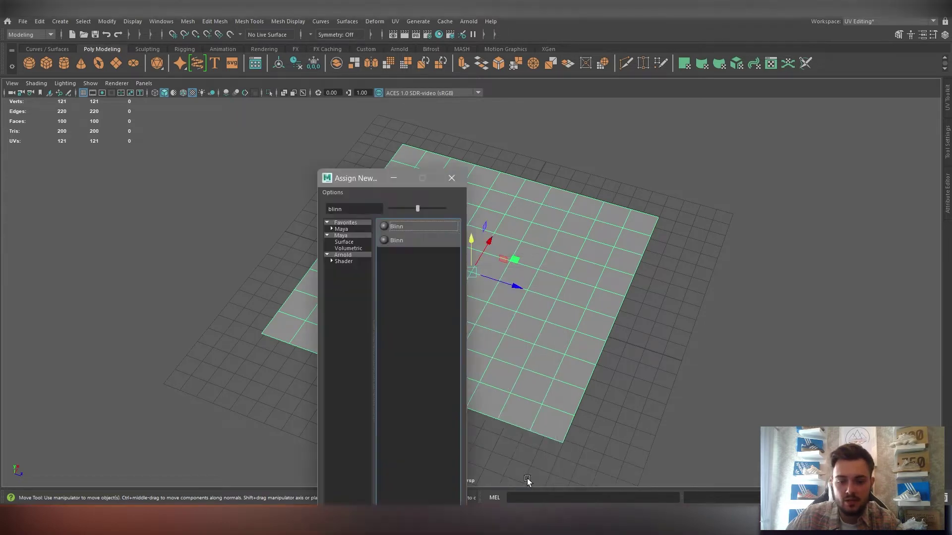
left_click(406, 227)
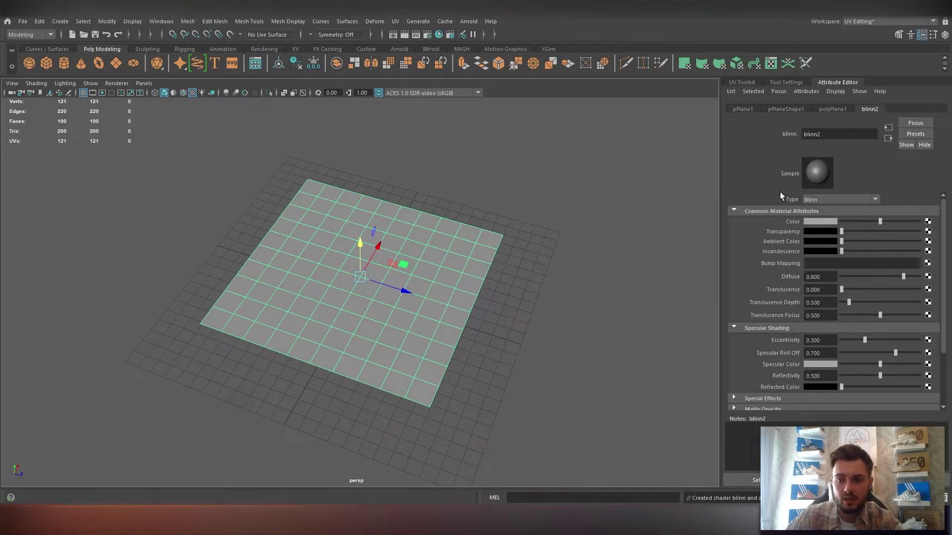
left_click(847, 82)
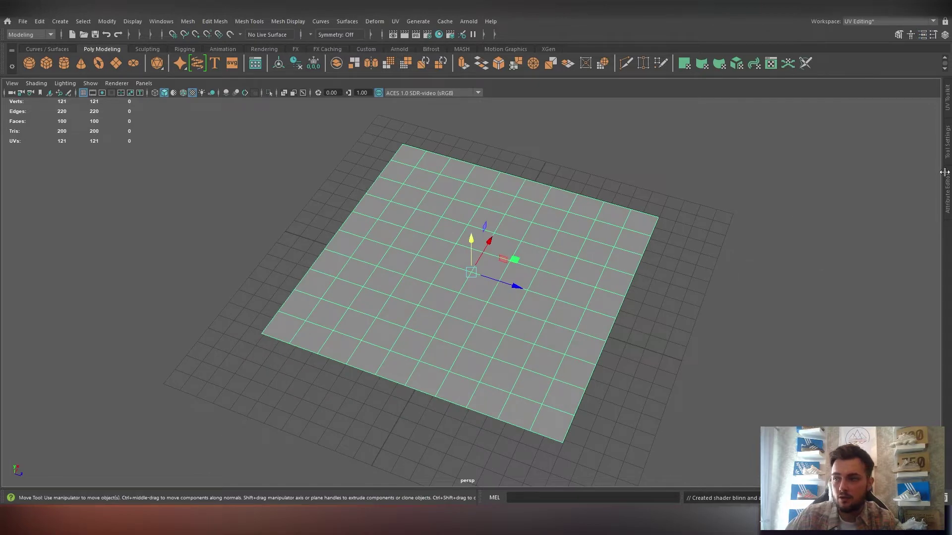
left_click(948, 200)
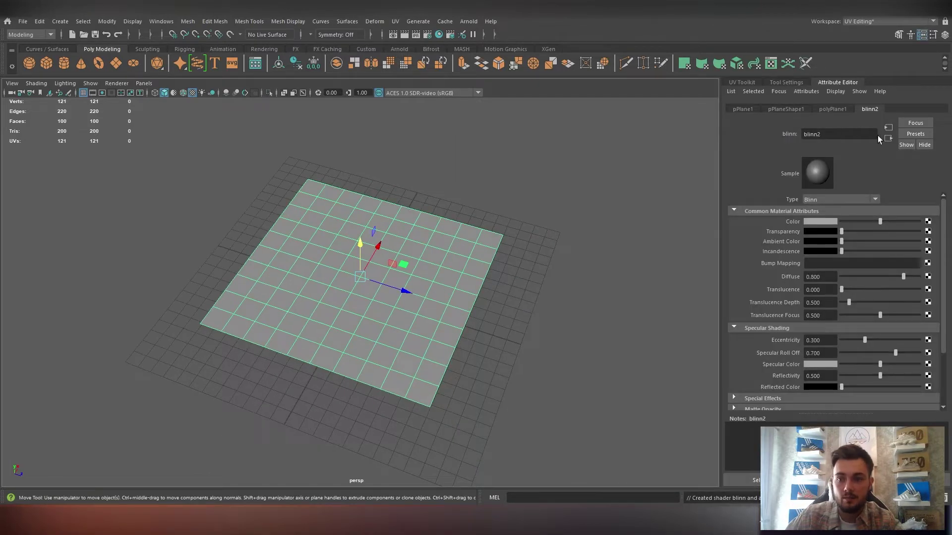
left_click(833, 79)
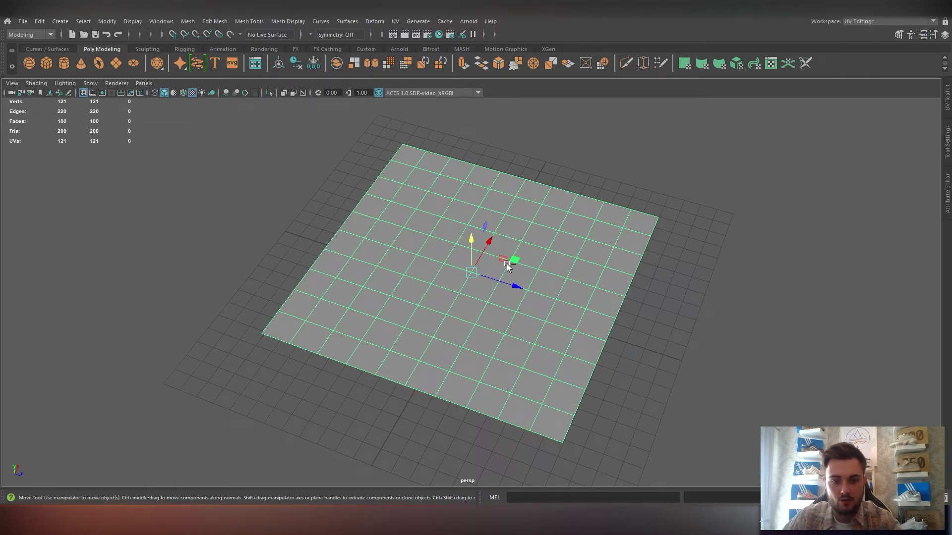
key("ctrl+a")
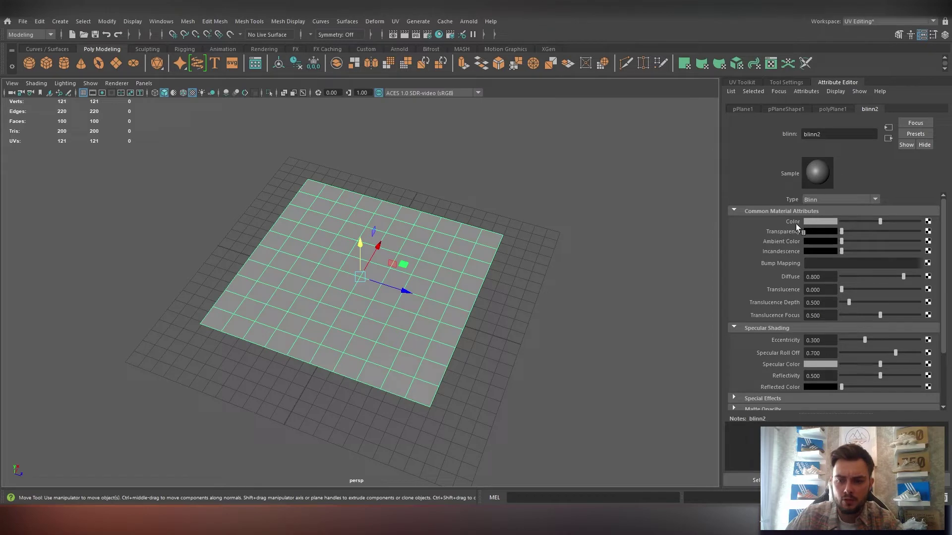
Step: Connect a File texture node to the Blinn material's colour and reselect the plane
left_click(929, 223)
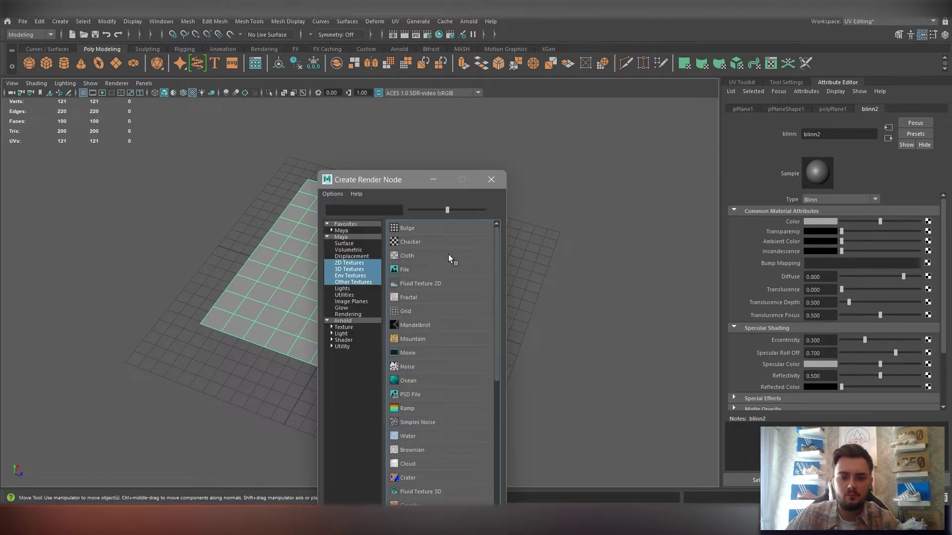
left_click_drag(397, 184, 374, 86)
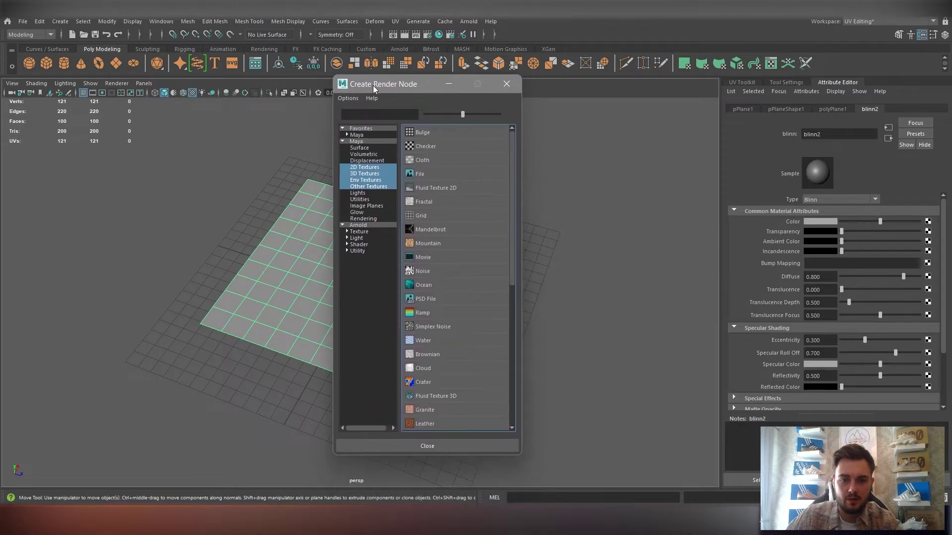
left_click(427, 174)
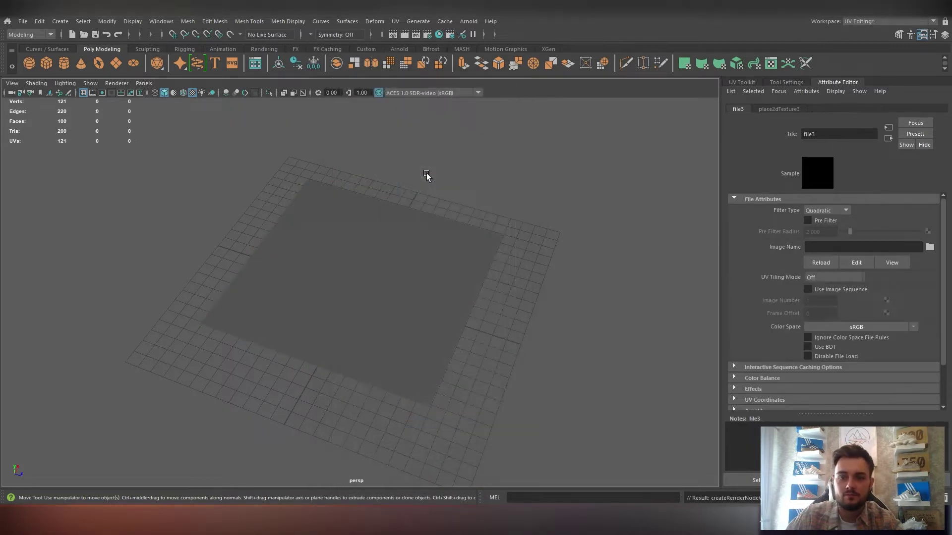
left_click(417, 281)
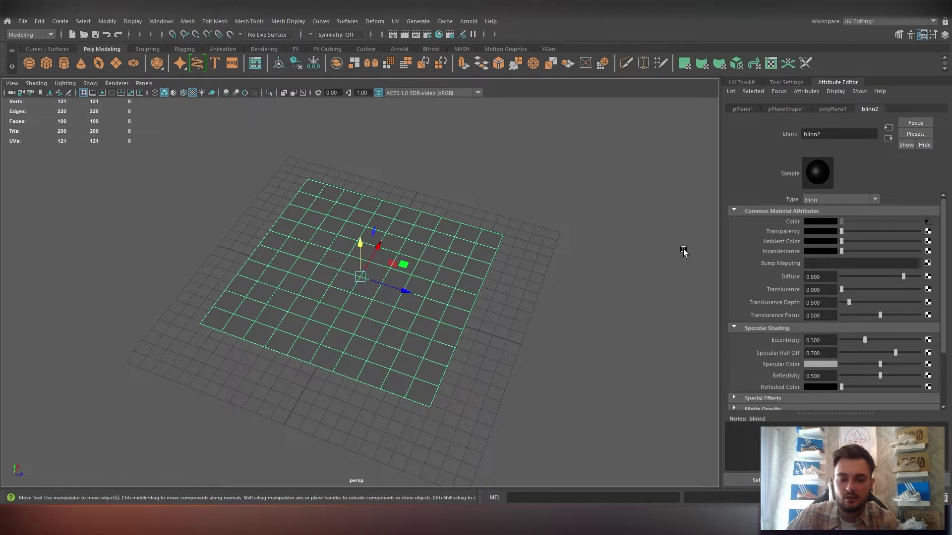
left_click(505, 195)
left_click(441, 267)
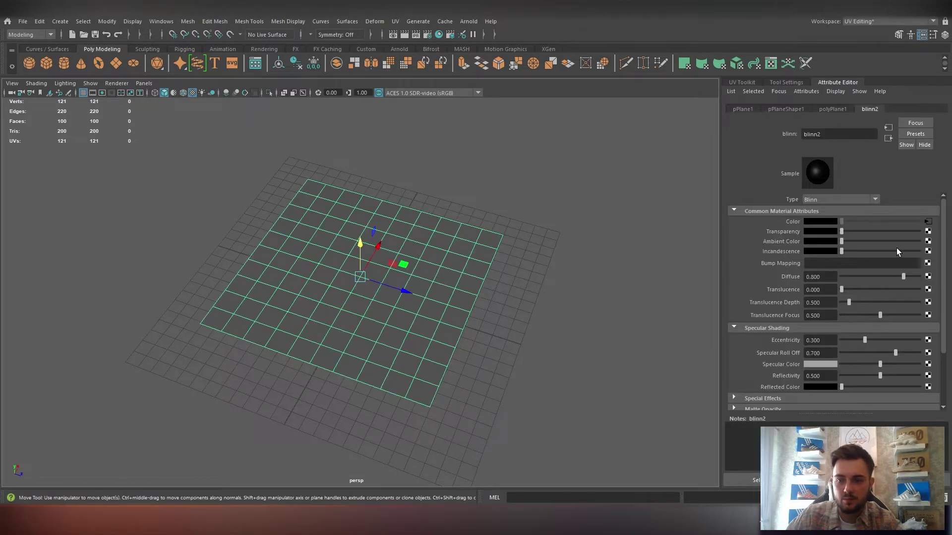
Step: Load Grass-Plant-Png-Grass-Shrub-Png-Transparent-Png-1.png from the Mario Kart Weekly PowerPoints folder as the colour texture's image
left_click(928, 222)
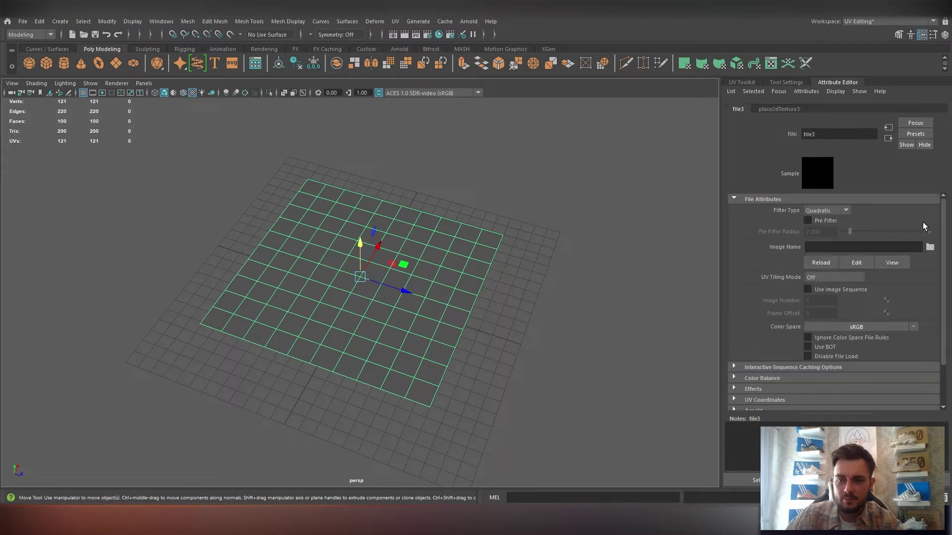
left_click(930, 247)
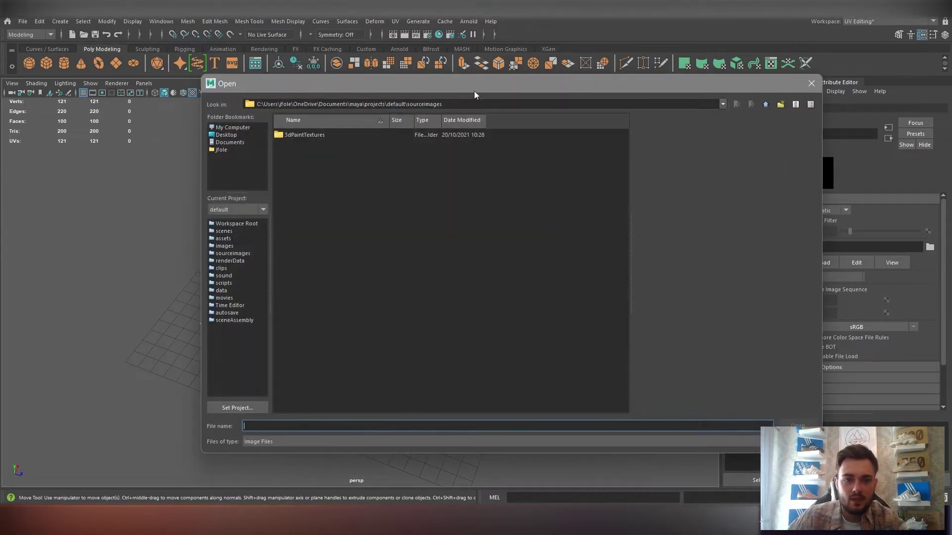
left_click(483, 103)
left_click_drag(483, 103, 93, 77)
type("C:\\Users\\jfole\\OneDrive\\Desktop\\Mario Kart Weekly PowerPoints")
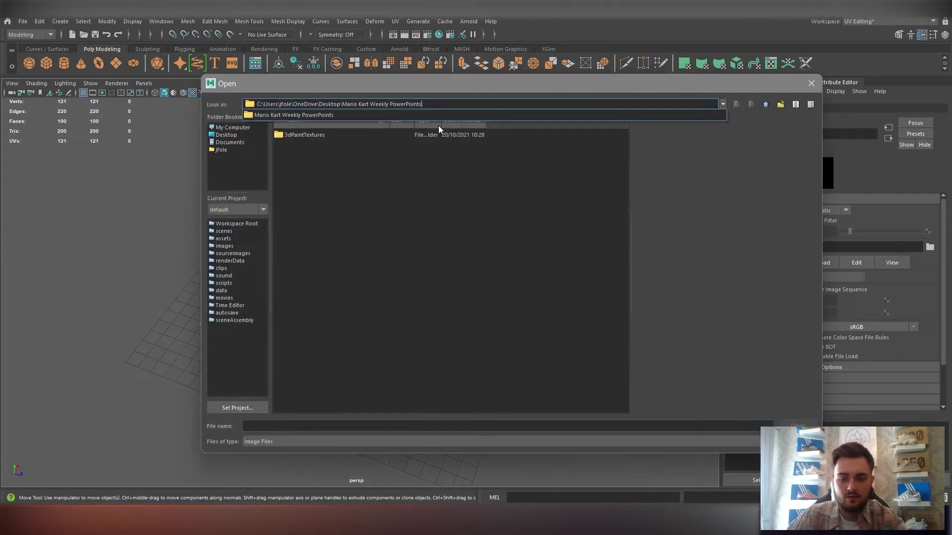
key("Return")
left_click(294, 159)
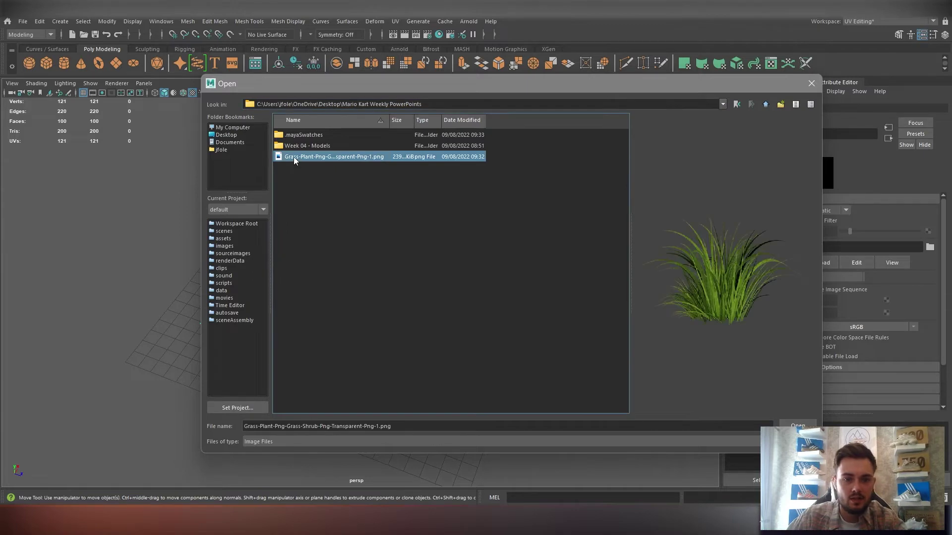
double_click(294, 156)
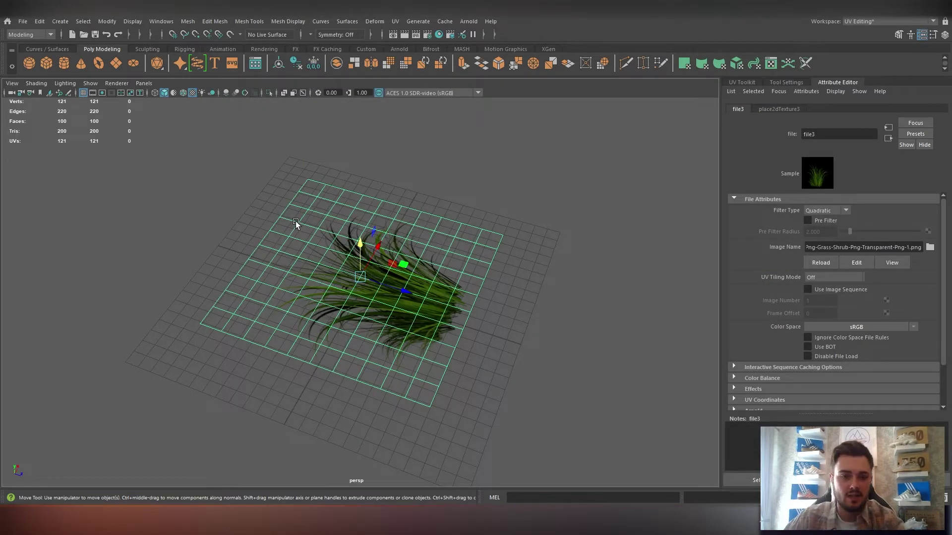
Step: Rotate the grass plane 90 degrees about X so that it stands upright
scroll(299, 289, "up", 8)
left_click_drag(294, 327, 372, 269, "alt")
scroll(373, 270, "down", 6)
left_click_drag(521, 279, 595, 284, "alt")
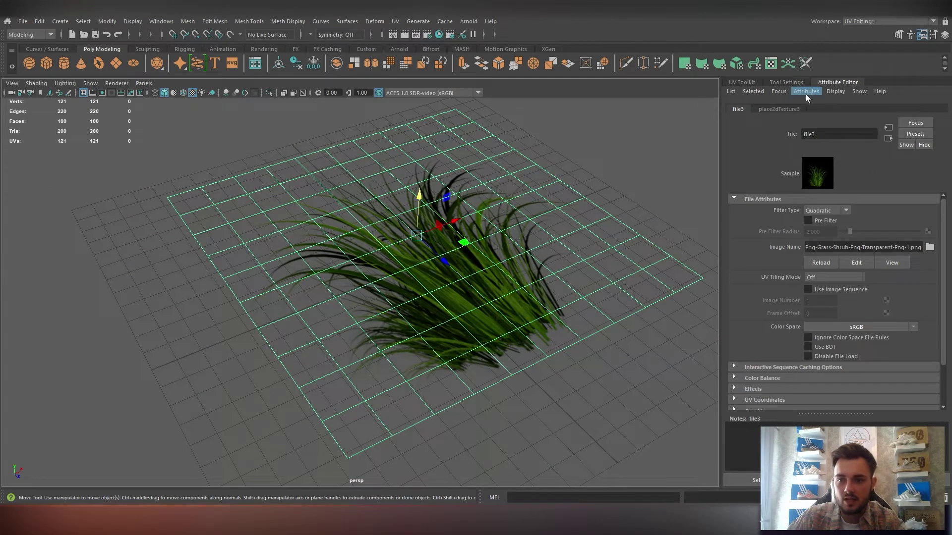
key("e")
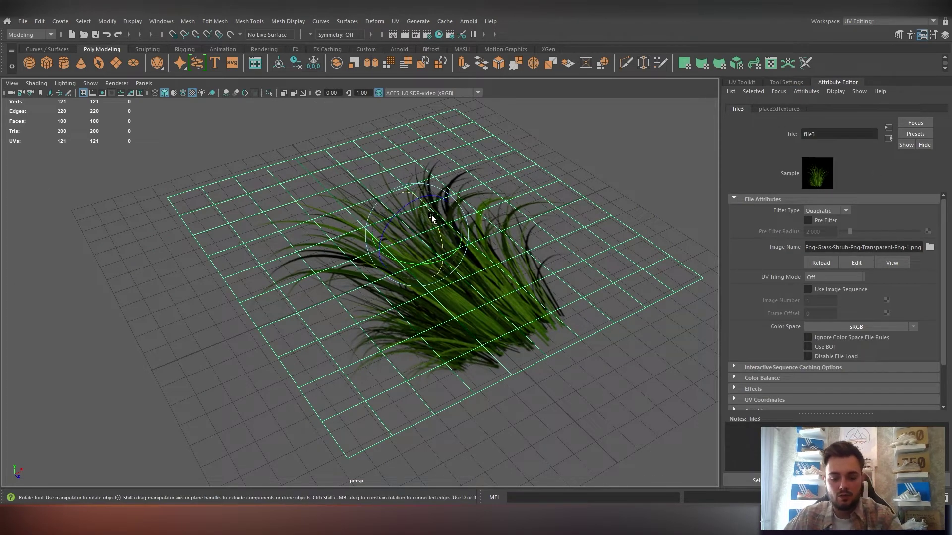
left_click_drag(432, 216, 467, 273)
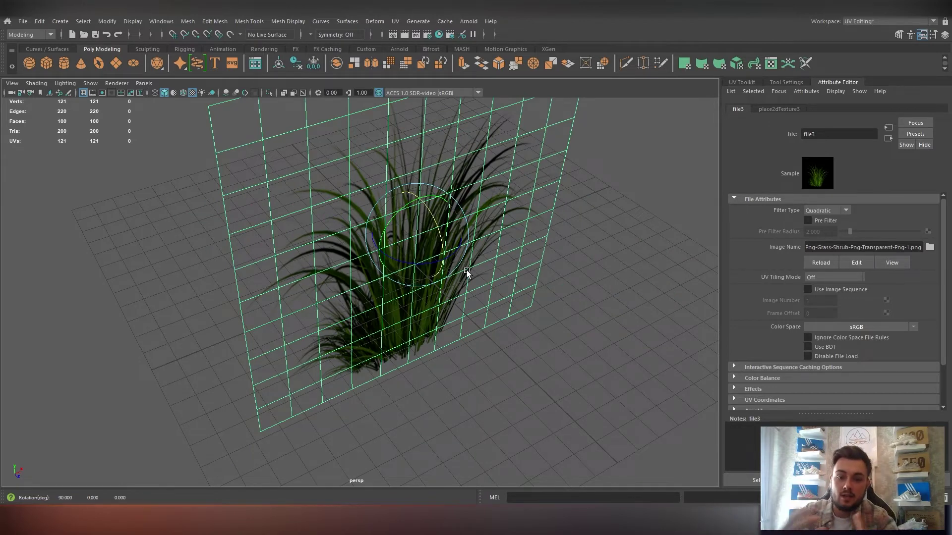
Step: Raise the upright grass plane to a height of about 7.35 cm so its base sits near the grid
key("w")
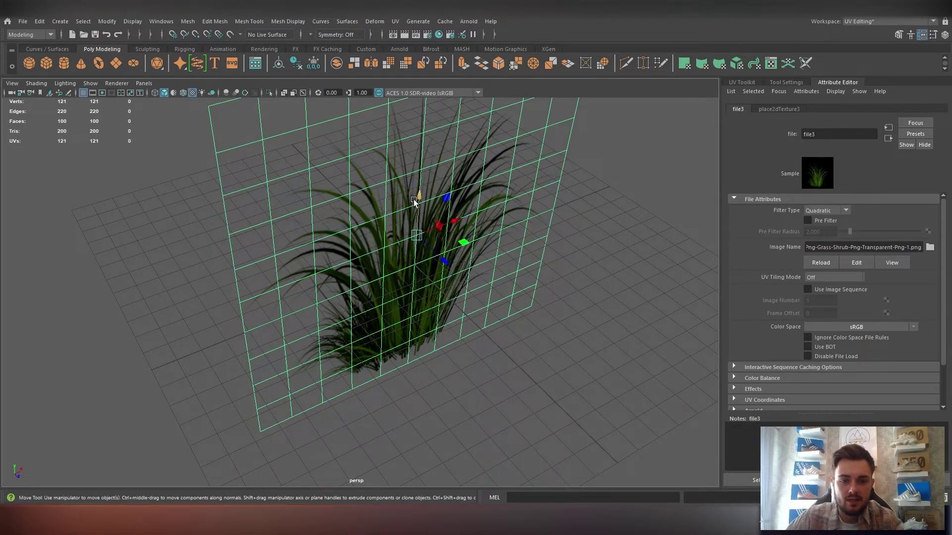
left_click_drag(419, 199, 419, 115)
left_click_drag(454, 290, 390, 244, "alt")
middle_click_drag(390, 244, 403, 339, "alt")
left_click_drag(407, 200, 411, 160)
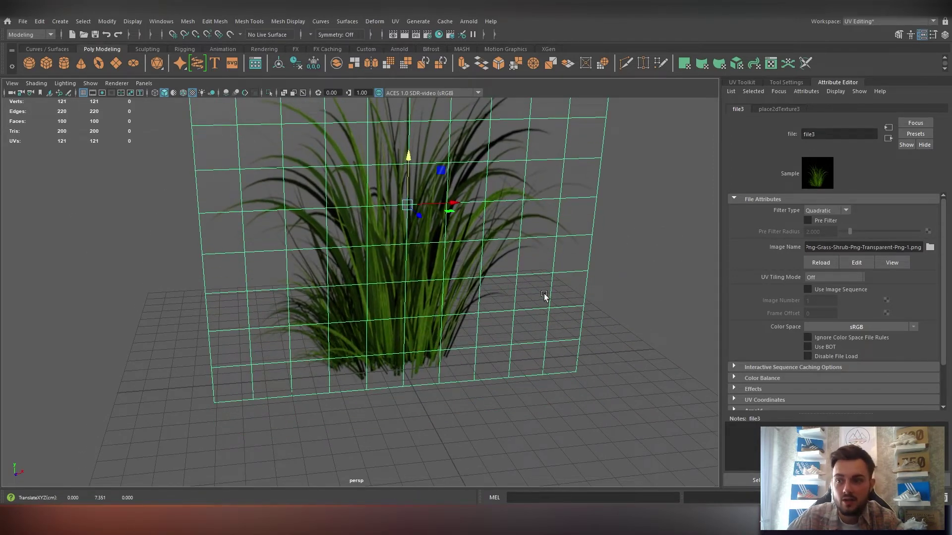
Step: Check the grass texture's transparency on the deselected plane from several distances and angles
left_click(577, 366)
left_click(588, 371)
scroll(599, 353, "down", 6)
left_click_drag(600, 352, 546, 332, "alt")
left_click(376, 313)
scroll(377, 311, "up", 5)
left_click_drag(377, 310, 400, 325, "alt")
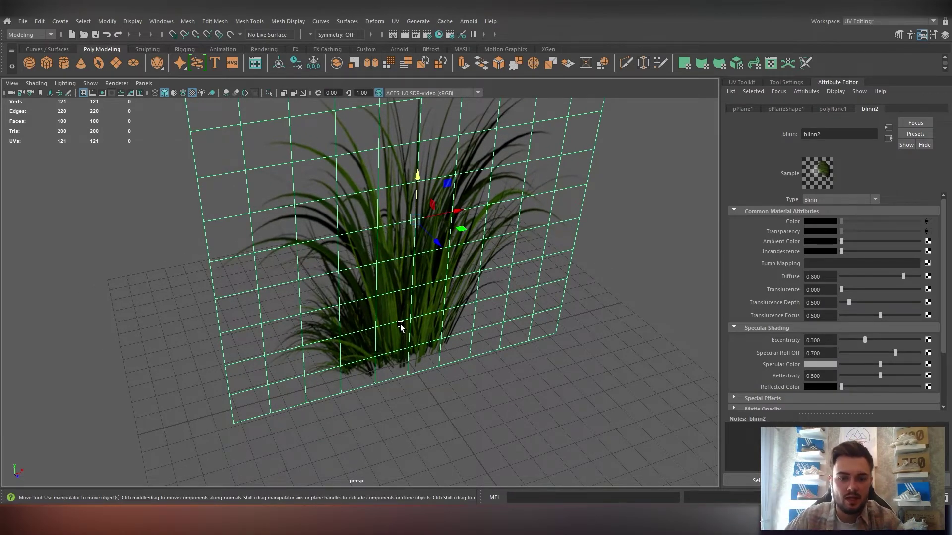
Step: Switch the plane to vertex editing, select a group of its central vertices and turn on soft selection
right_click_drag(388, 192, 362, 200)
left_click_drag(362, 200, 426, 190, "alt")
scroll(386, 184, "down", 4)
left_click(421, 262)
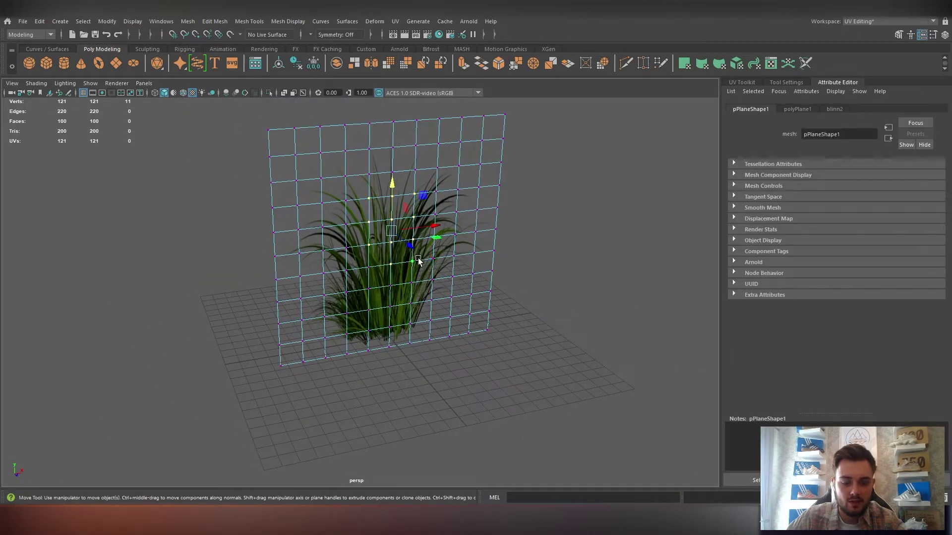
left_click(626, 252)
left_click_drag(361, 216, 400, 290)
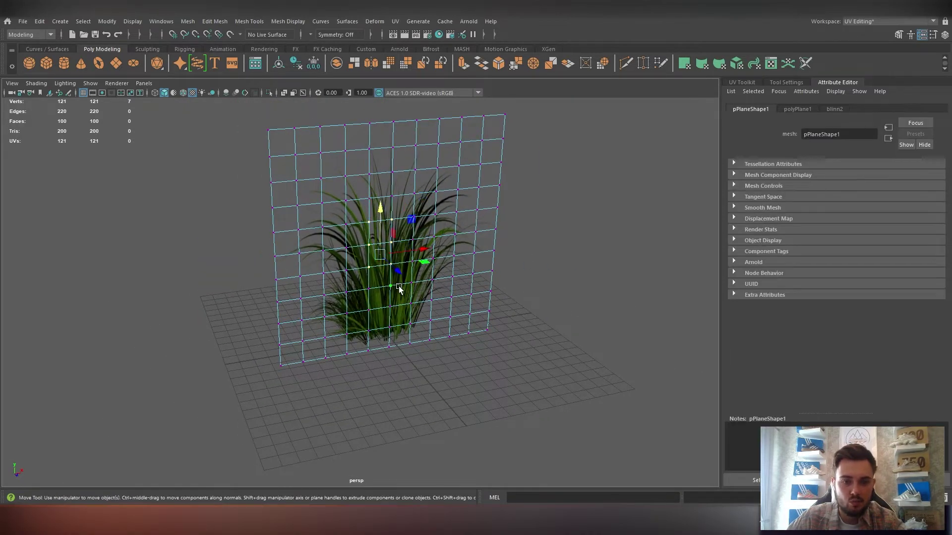
key("b")
scroll(368, 256, "up", 5)
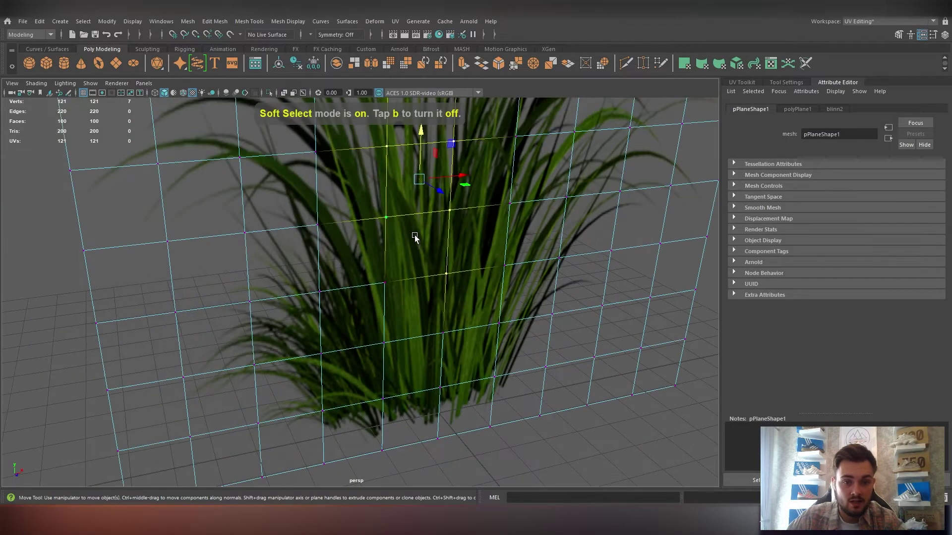
Step: Try to move the soft-selected central vertices out of the flat plane, and undo the move
scroll(421, 213, "down", 5)
left_click_drag(457, 191, 438, 258)
key("ctrl+z")
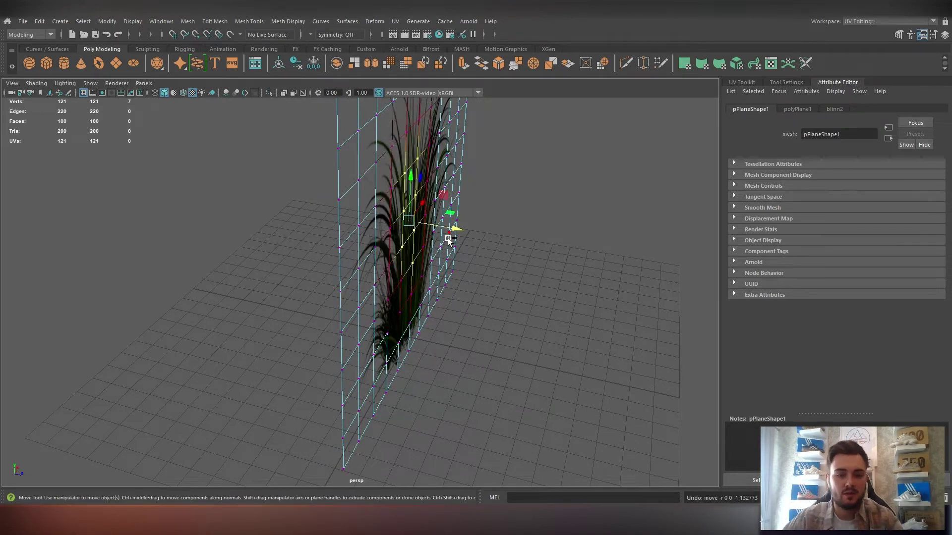
Step: Bend the left half of the grass plane by moving small vertex groups with soft selection
left_click(457, 250)
left_click(403, 211)
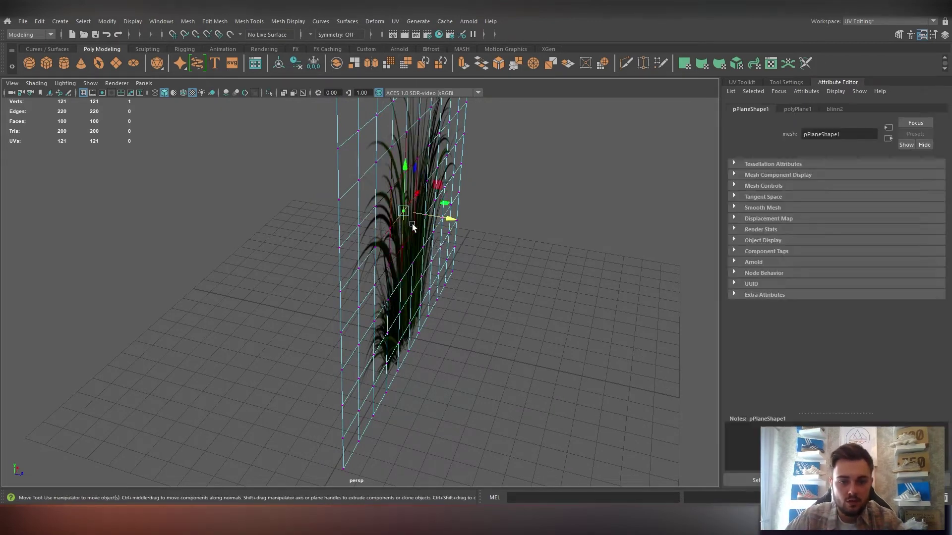
key("b")
left_click_drag(440, 257, 400, 238, "alt")
left_click_drag(293, 157, 371, 230)
left_click_drag(396, 266, 388, 266)
mouse_move(306, 304)
left_mouse_down()
mouse_move(318, 318)
mouse_move(307, 308)
left_mouse_up()
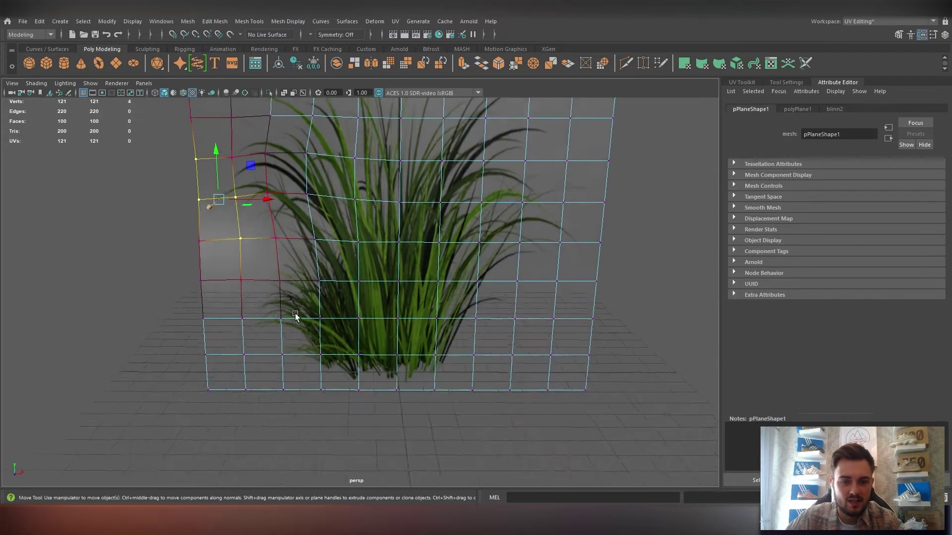
Step: Bend the right half of the grass plane by moving a soft-selected vertex group out of the flat surface
left_click_drag(538, 229, 427, 189, "alt")
left_click_drag(484, 231, 369, 209, "alt")
left_click_drag(387, 258, 407, 241)
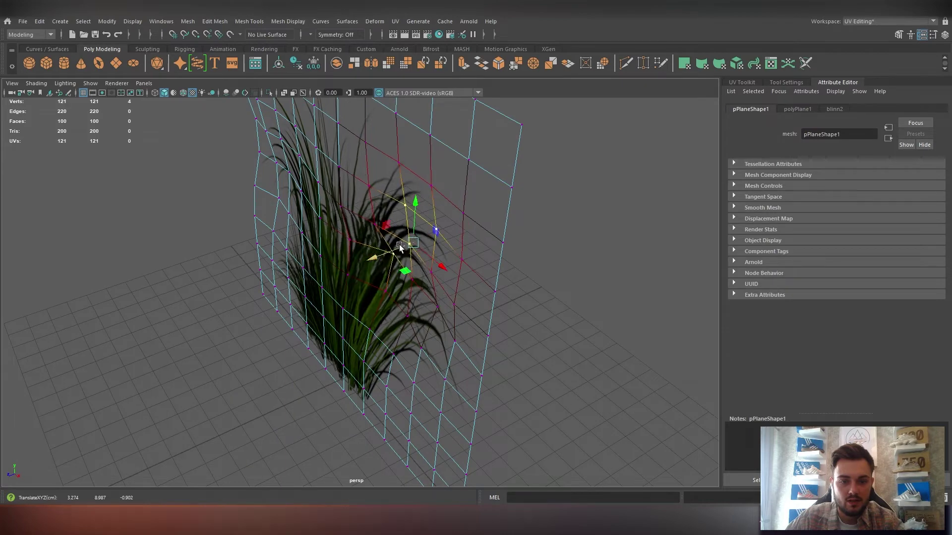
left_click_drag(333, 158, 463, 225)
left_click(622, 262)
scroll(622, 263, "down", 3)
left_click_drag(622, 262, 685, 243, "alt")
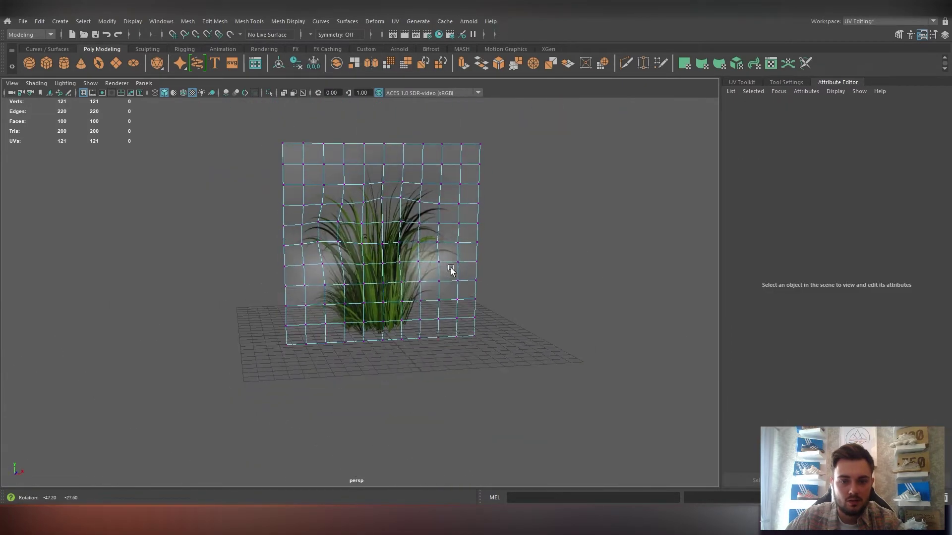
Step: Return the grass plane to object mode and view its bent shape without the wireframe
right_click_drag(427, 251, 473, 239)
left_click_drag(561, 268, 520, 276, "alt")
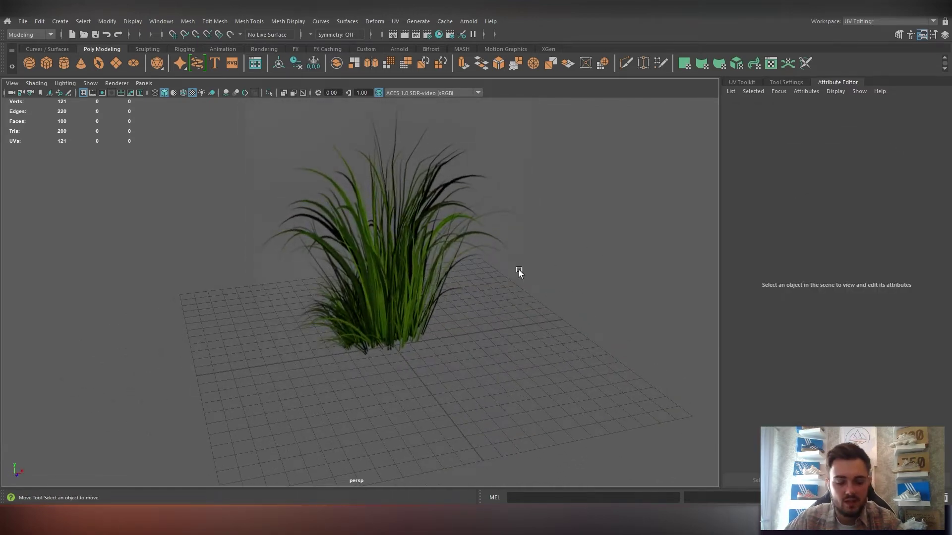
left_click(518, 269)
Step: Undo the recent selections and the vertex move on the right half of the grass plane
key("ctrl+z")
key("ctrl+z")
key("ctrl+z")
key("ctrl+z")
key("ctrl+z")
key("ctrl+z")
key("ctrl+z")
key("ctrl+z")
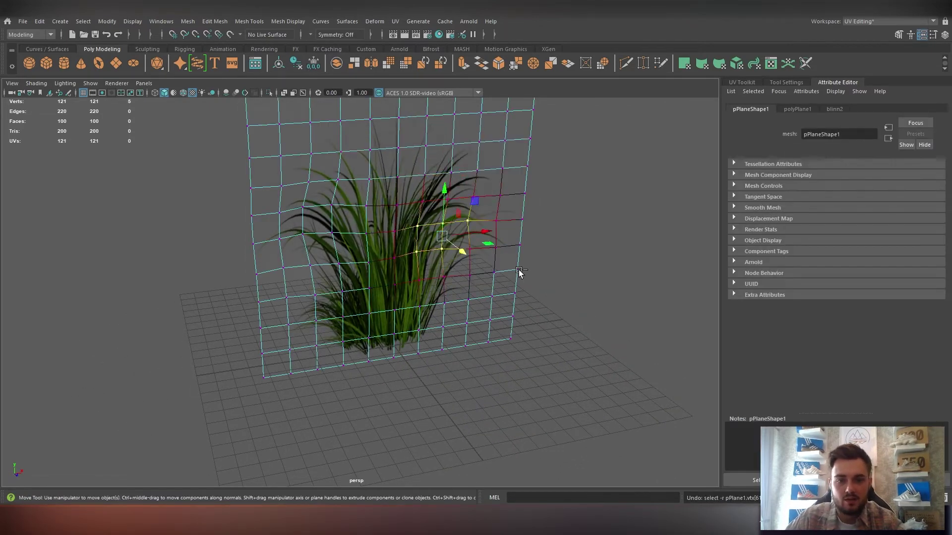
Step: Undo all remaining vertex moves on the grass plane to restore its flat shape
key("ctrl+z")
key("ctrl+z")
key("ctrl+z")
key("ctrl+z")
key("ctrl+z")
key("ctrl+z")
key("ctrl+z")
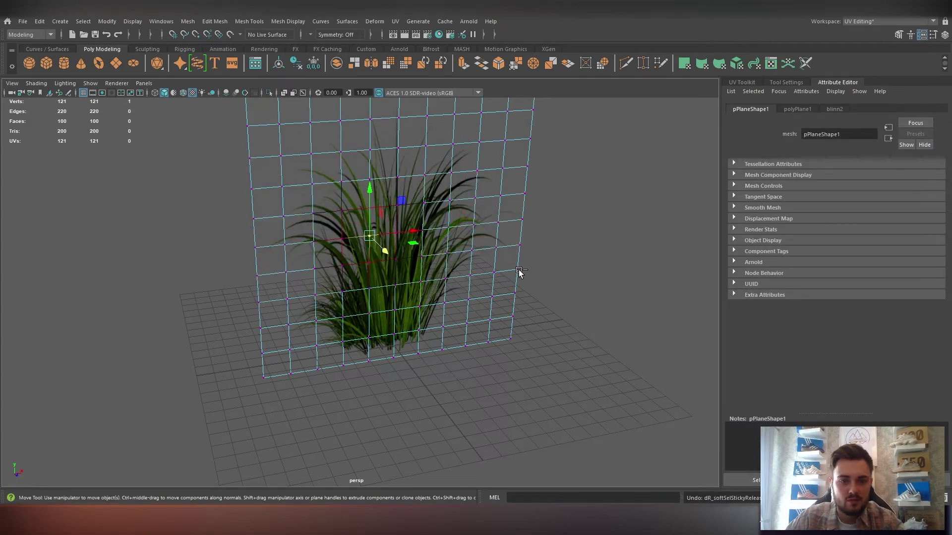
Step: Return the flat grass plane to object mode, duplicate it and rotate the copy about the vertical axis so the two planes cross
right_click_drag(475, 248, 569, 236)
left_click(591, 228)
left_click_drag(522, 267, 404, 343, "alt")
left_click(440, 295)
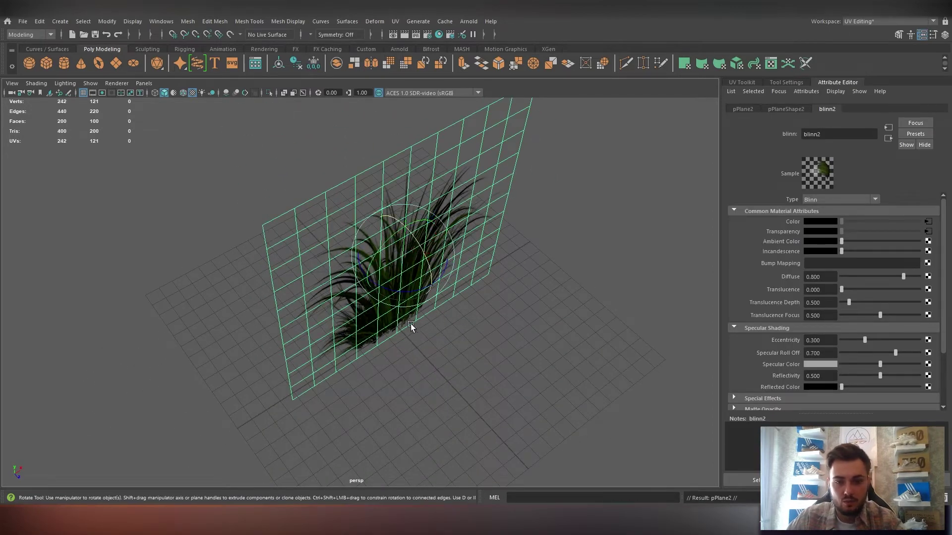
left_click_drag(412, 293, 475, 287)
left_click(633, 295)
Step: Try adding a third grass plane by rotating a duplicate about the vertical axis, and back out of the attempt
left_click_drag(518, 338, 486, 336, "alt")
left_click(471, 329)
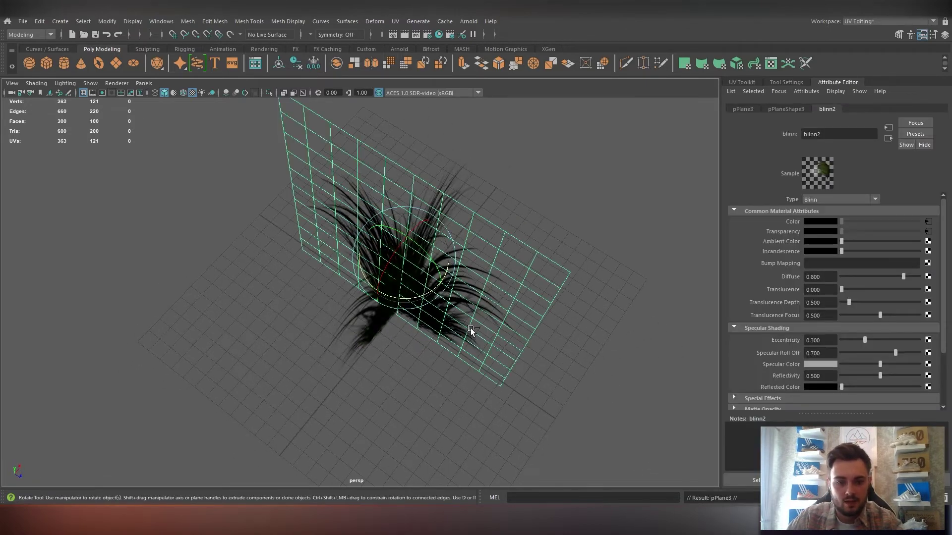
left_click_drag(421, 296, 393, 300)
key("ctrl+h")
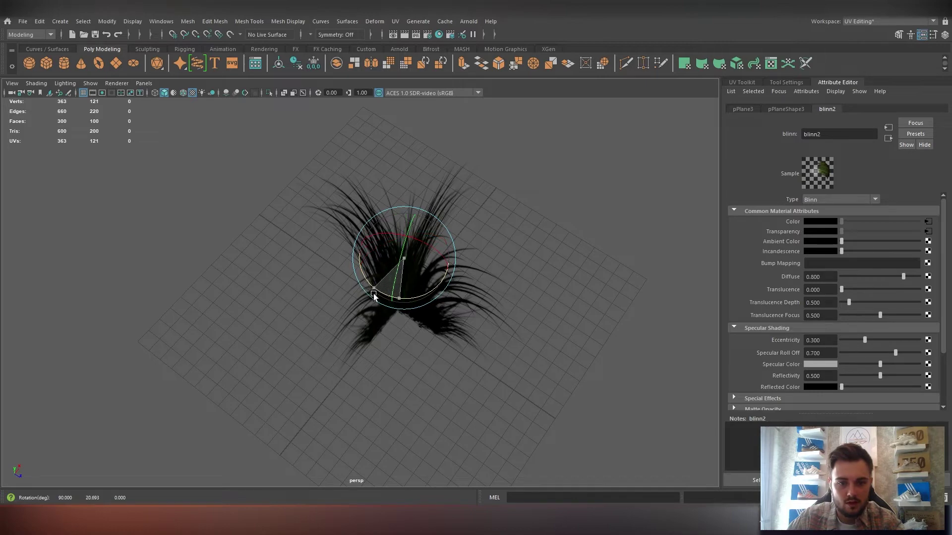
left_click(489, 294)
left_click_drag(489, 294, 451, 263, "alt")
left_click(436, 316)
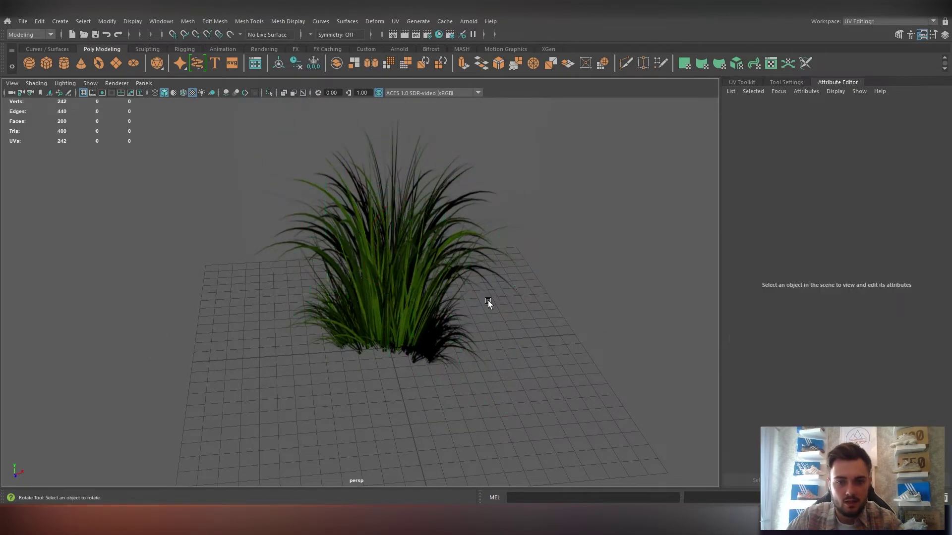
left_click_drag(436, 317, 503, 343, "alt")
left_click(454, 232)
key("ctrl+z")
key("ctrl+z")
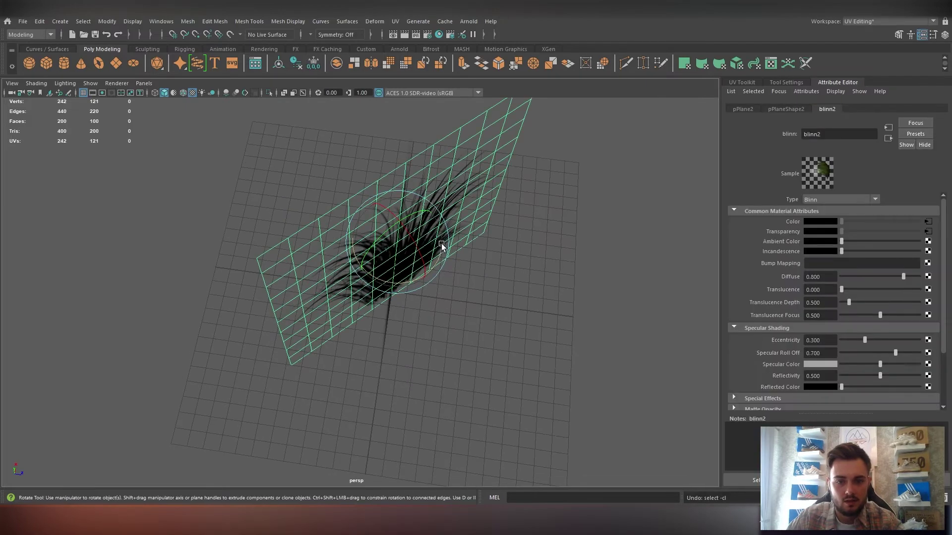
key("ctrl+z")
Step: Duplicate the grass plane twice and rotate the copies to fill the gaps between the two crossed planes
key("ctrl+d")
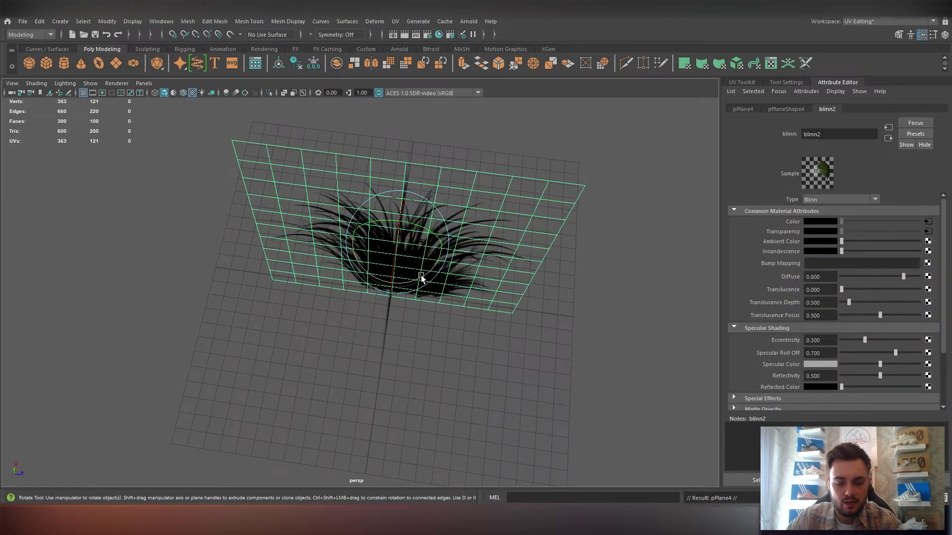
left_click_drag(421, 275, 388, 287)
left_click(485, 224)
mouse_move(471, 267)
left_mouse_down("alt")
mouse_move(432, 261)
mouse_move(439, 287)
mouse_move(461, 278)
left_mouse_up("alt")
left_click(612, 329)
mouse_move(527, 369)
left_mouse_down("alt")
mouse_move(496, 308)
mouse_move(428, 298)
mouse_move(501, 303)
mouse_move(470, 332)
mouse_move(531, 316)
mouse_move(444, 328)
mouse_move(397, 314)
mouse_move(451, 331)
mouse_move(458, 312)
left_mouse_up("alt")
scroll(458, 312, "down", 5)
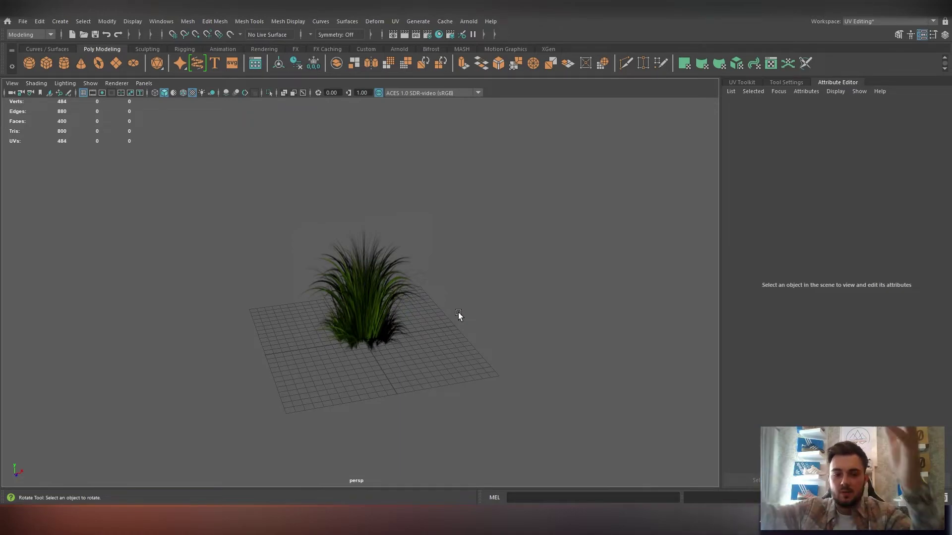
Step: Examine the four-plane grass clump from several angles, including its polygon statistics with all planes selected
left_click_drag(458, 312, 425, 292, "alt")
left_click(425, 292)
left_click_drag(480, 333, 312, 268, "alt")
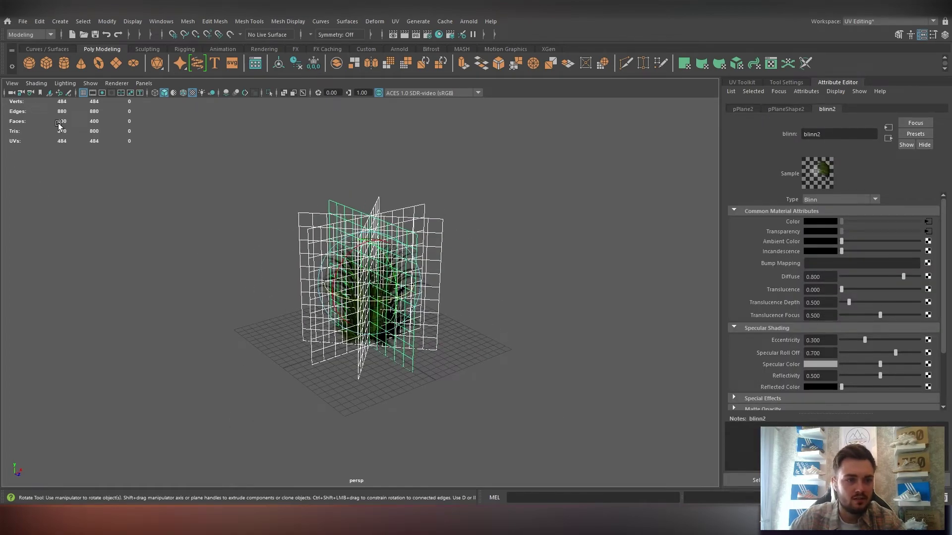
left_click(493, 219)
left_click_drag(493, 218, 384, 251, "alt")
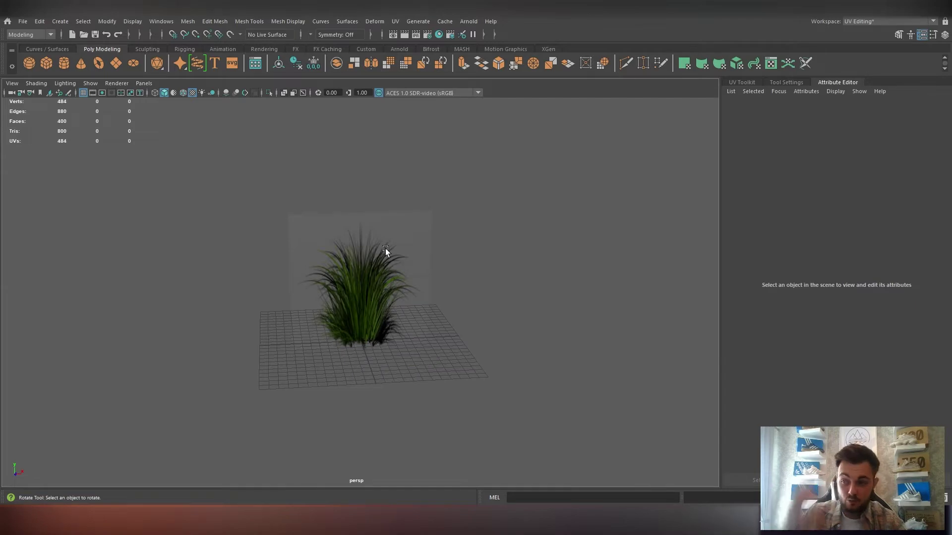
scroll(386, 249, "up", 5)
left_click_drag(405, 254, 422, 280, "alt")
scroll(480, 254, "down", 5)
Step: Delete the two extra rotated planes, keeping only the original crossed pair
left_click(593, 235)
left_click_drag(200, 229, 465, 266)
left_click(365, 273)
left_click_drag(366, 273, 470, 251, "alt")
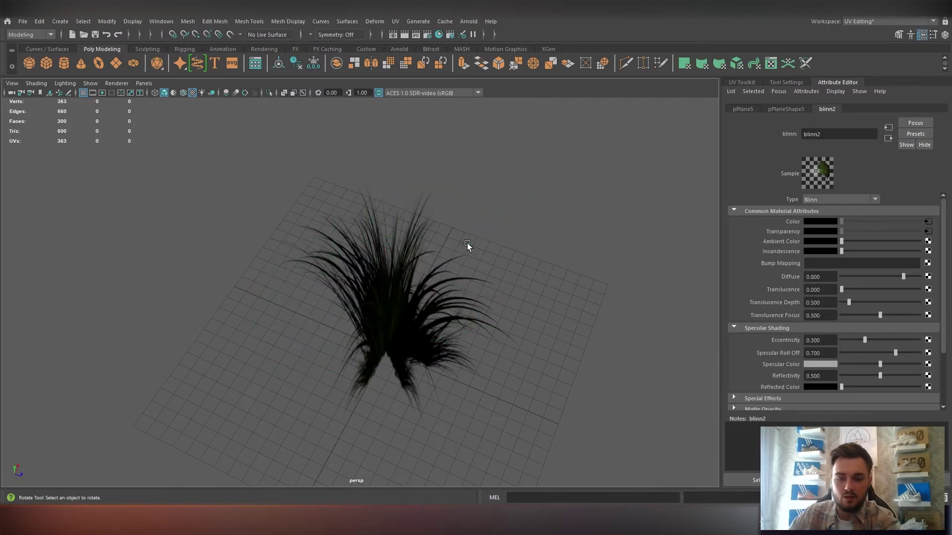
left_click(466, 245)
left_click(371, 299)
left_click(454, 349)
left_click(406, 367)
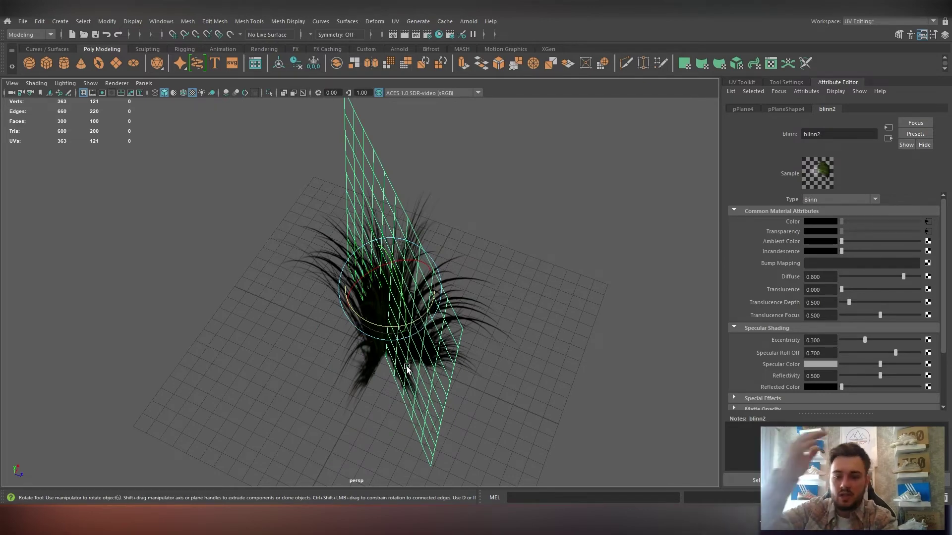
key("Delete")
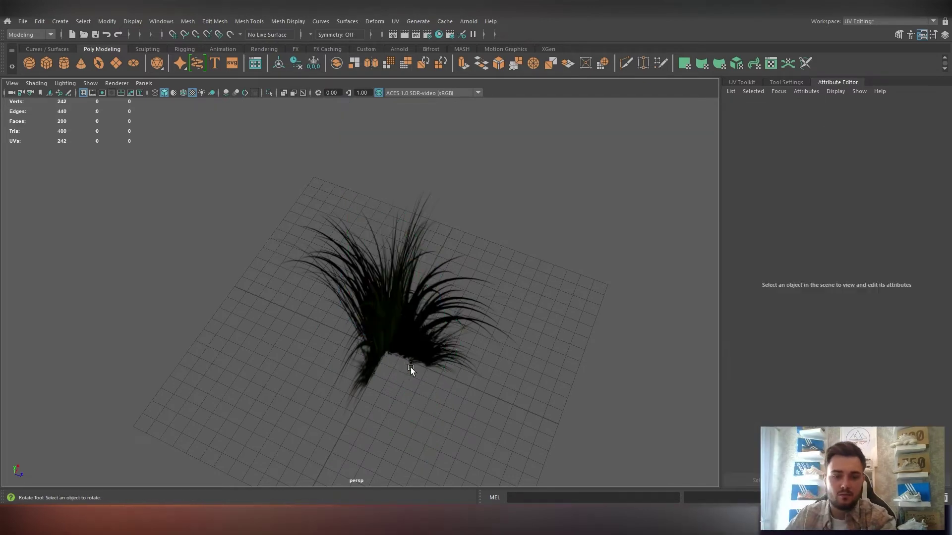
Step: Examine the two-plane grass clump from above, from the side, from far away and close up
left_click(392, 341)
left_click_drag(397, 342, 471, 293, "alt")
left_click(449, 260)
left_click_drag(515, 379, 412, 353, "alt")
left_click(566, 375)
scroll(463, 358, "down", 5)
scroll(451, 359, "down", 3)
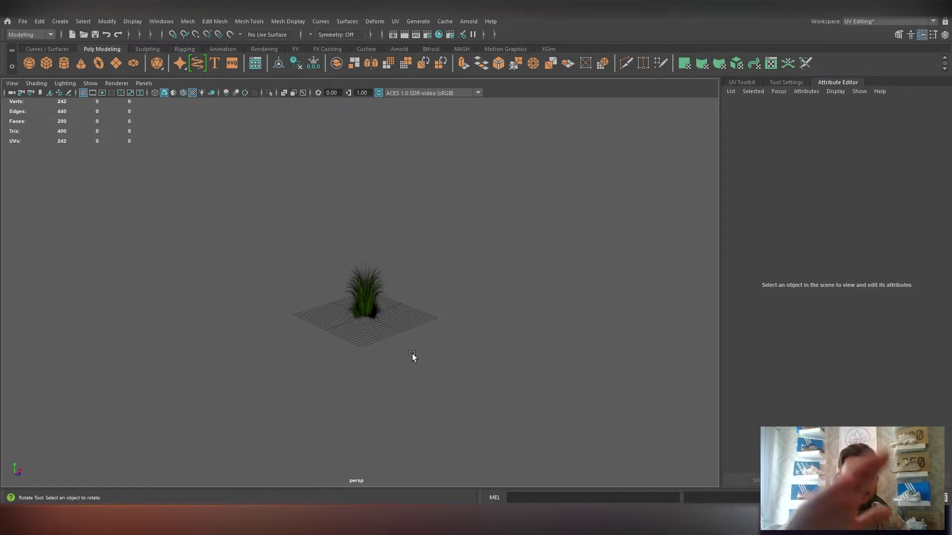
scroll(463, 329, "up", 8)
left_click_drag(437, 347, 423, 325, "alt")
Step: Inspect how the crossed planes form the clump by selecting one plane, both planes and none from different angles
left_click(421, 322)
scroll(414, 298, "down", 3)
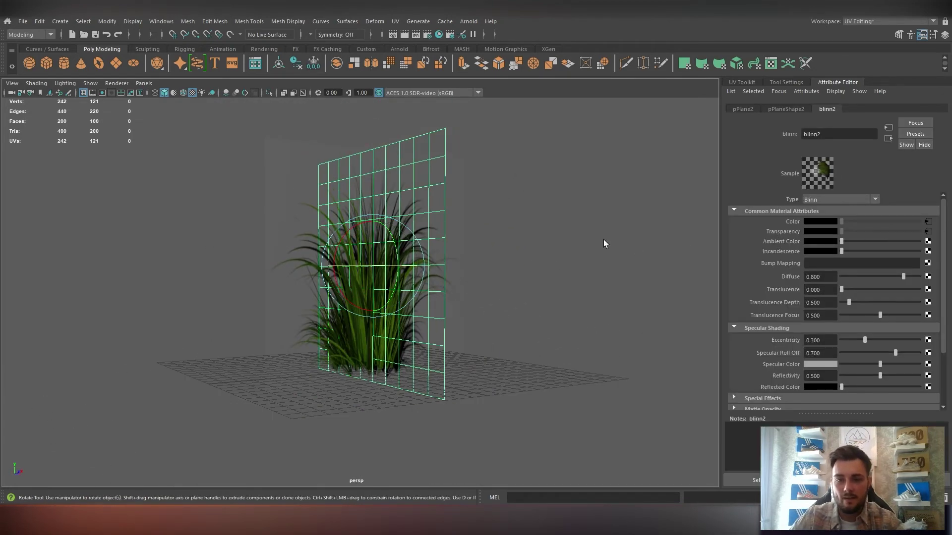
left_click_drag(603, 240, 523, 249, "alt")
left_click(522, 248)
key("ctrl+z")
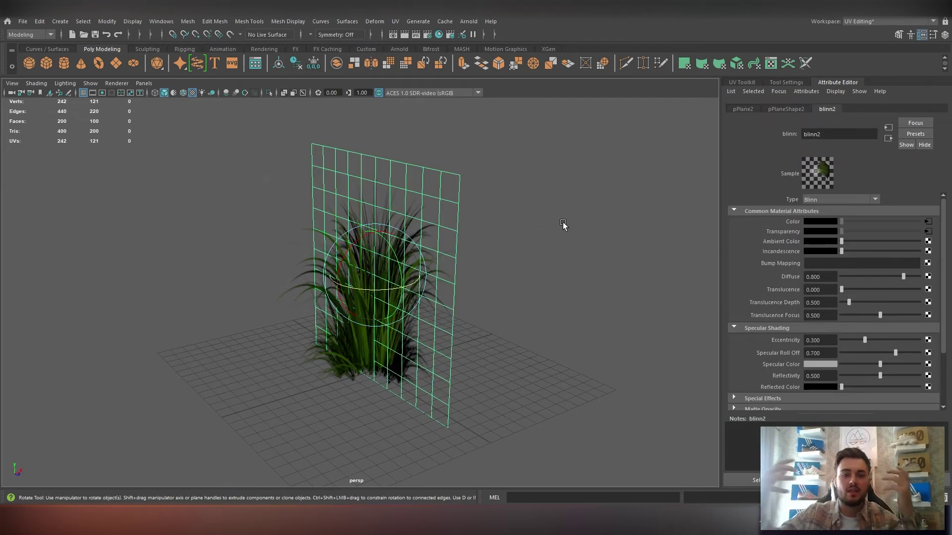
left_click(311, 346)
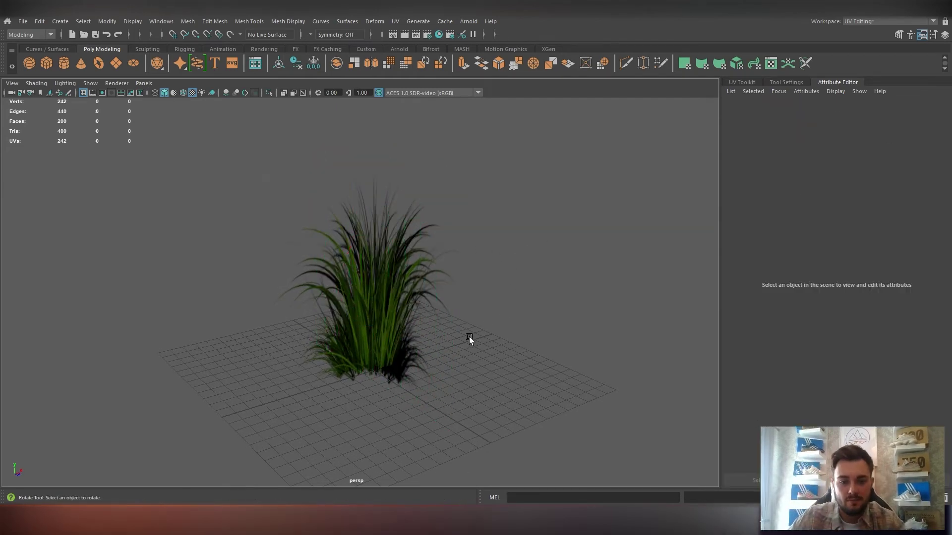
mouse_move(465, 337)
left_mouse_down("alt")
mouse_move(560, 337)
mouse_move(481, 331)
mouse_move(496, 332)
mouse_move(493, 341)
mouse_move(471, 326)
left_mouse_up("alt")
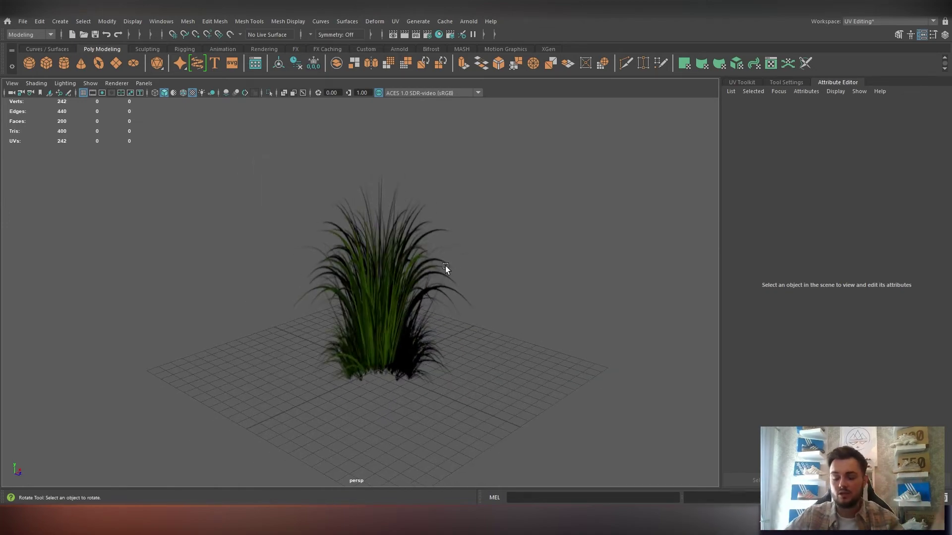
left_click_drag(445, 266, 256, 219, "alt")
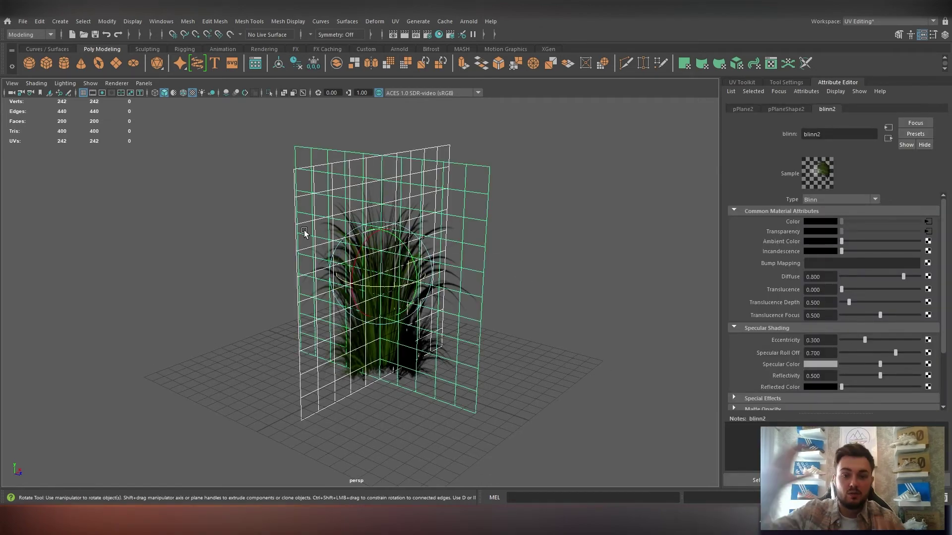
left_click(526, 200)
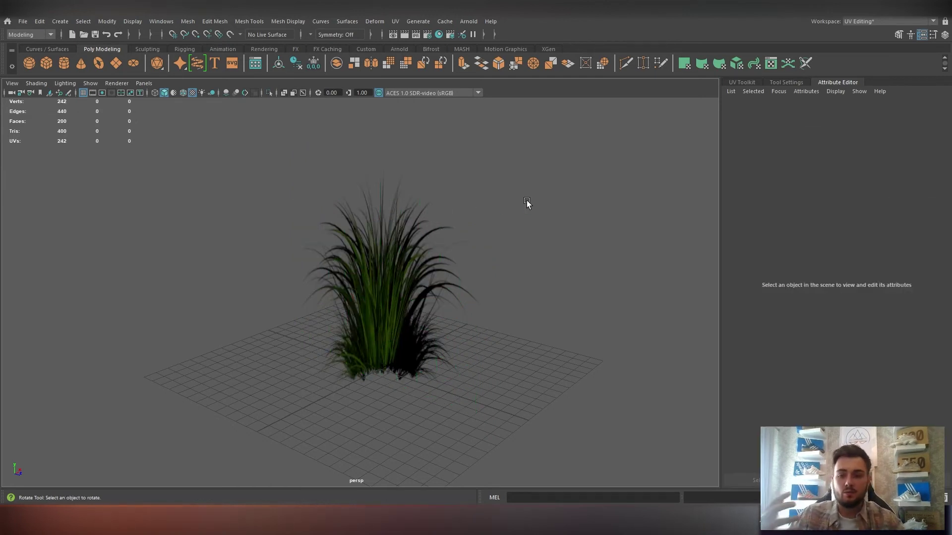
left_click_drag(526, 201, 515, 253, "alt")
scroll(526, 250, "down", 3)
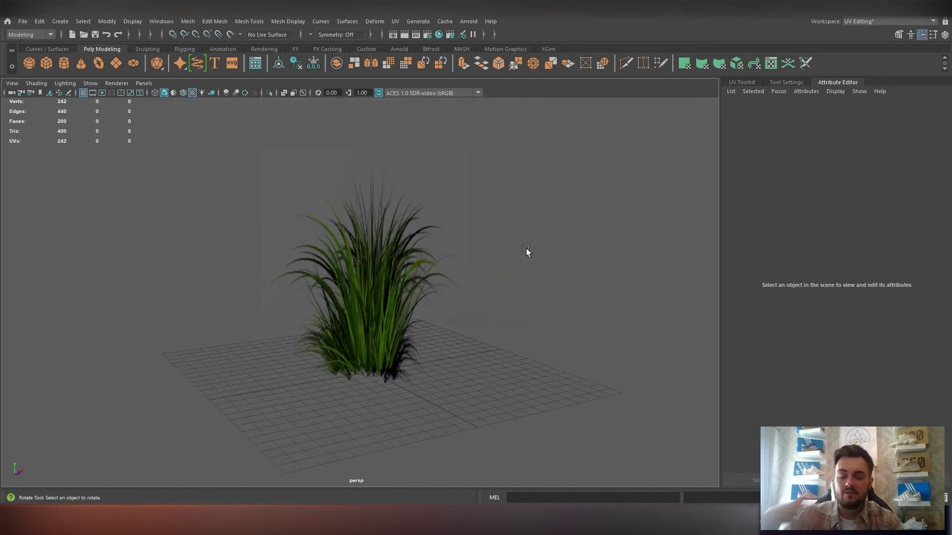
middle_click_drag(527, 248, 548, 283, "alt")
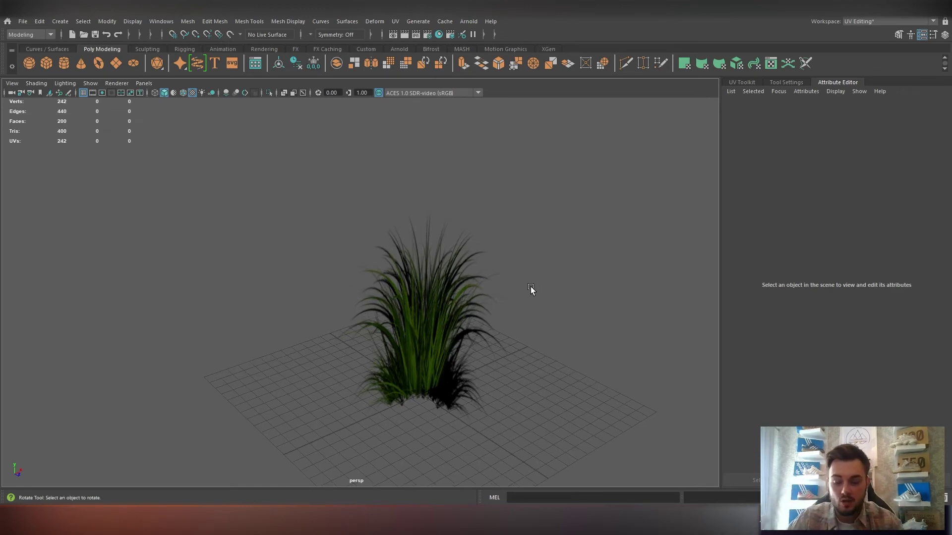
Step: Duplicate both crossed grass planes together and move the copy sideways to place a second clump beside the first
scroll(531, 288, "up", 3)
middle_click_drag(545, 335, 484, 285, "alt")
left_click_drag(484, 285, 442, 280, "alt")
left_click_drag(446, 285, 262, 228)
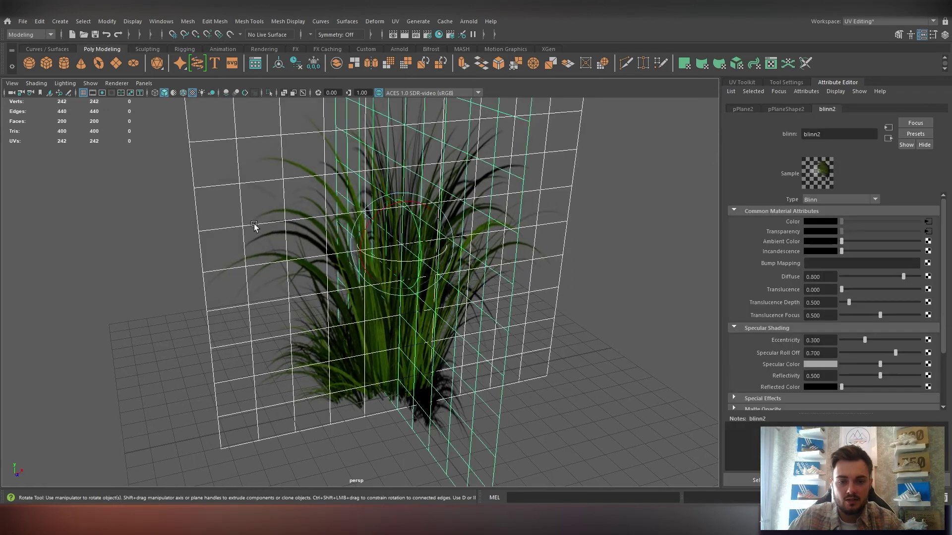
scroll(370, 267, "down", 5)
key("ctrl+d")
key("w")
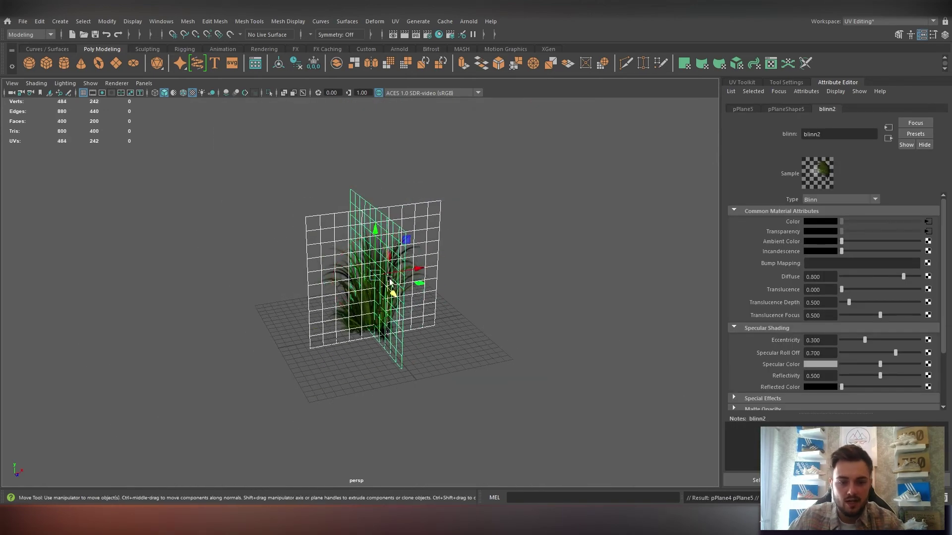
left_click_drag(390, 292, 527, 283)
left_click(580, 334)
Step: Examine the two grass clumps side by side from far away, from above and close up
left_click_drag(580, 335, 490, 356, "alt")
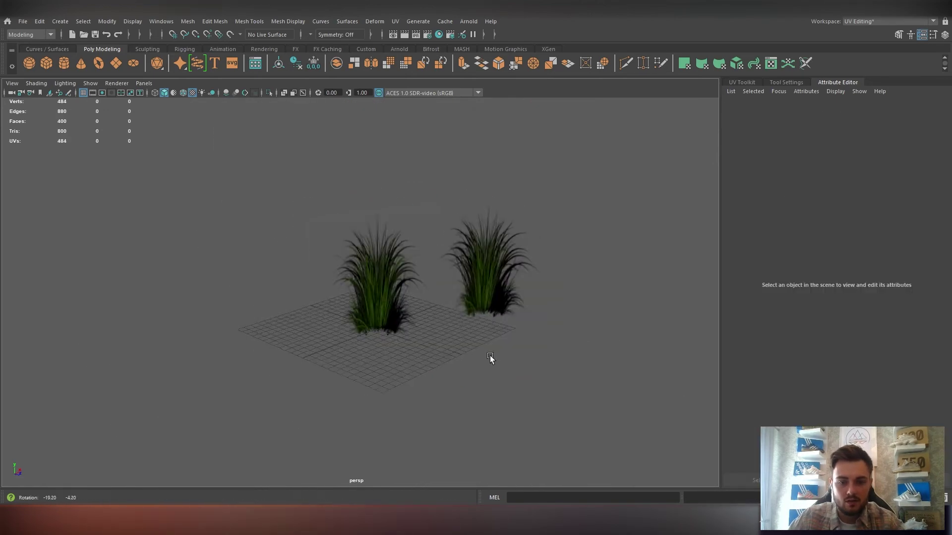
scroll(490, 355, "down", 5)
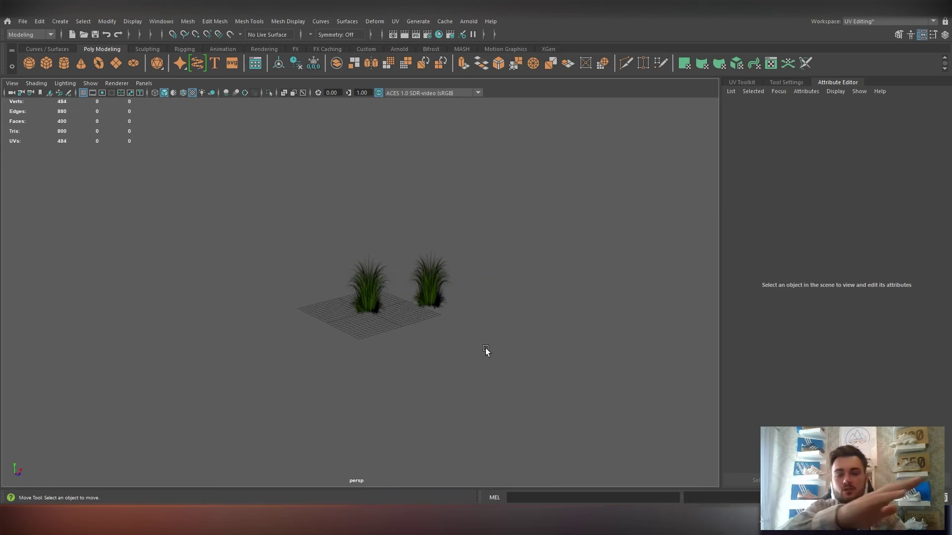
scroll(486, 350, "up", 3)
scroll(514, 353, "up", 2)
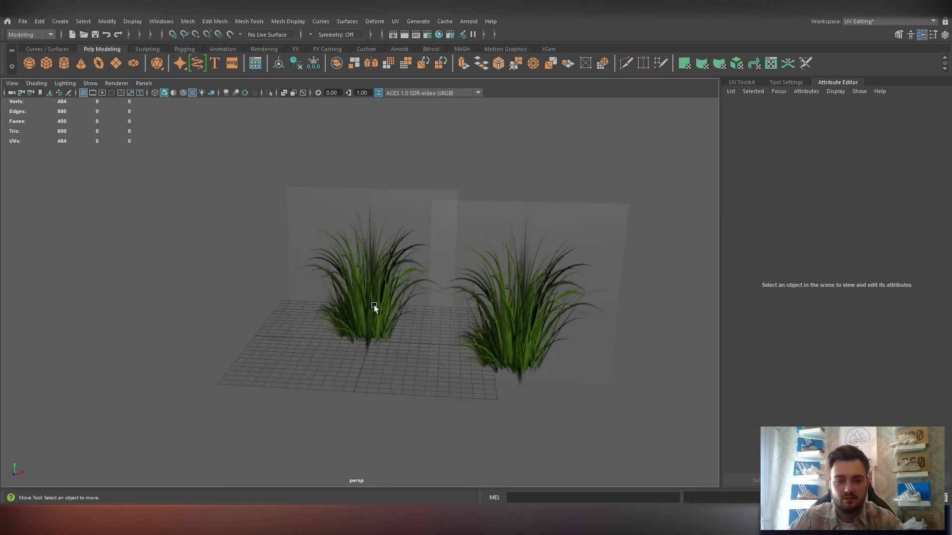
left_click_drag(330, 269, 584, 387)
left_click(584, 387)
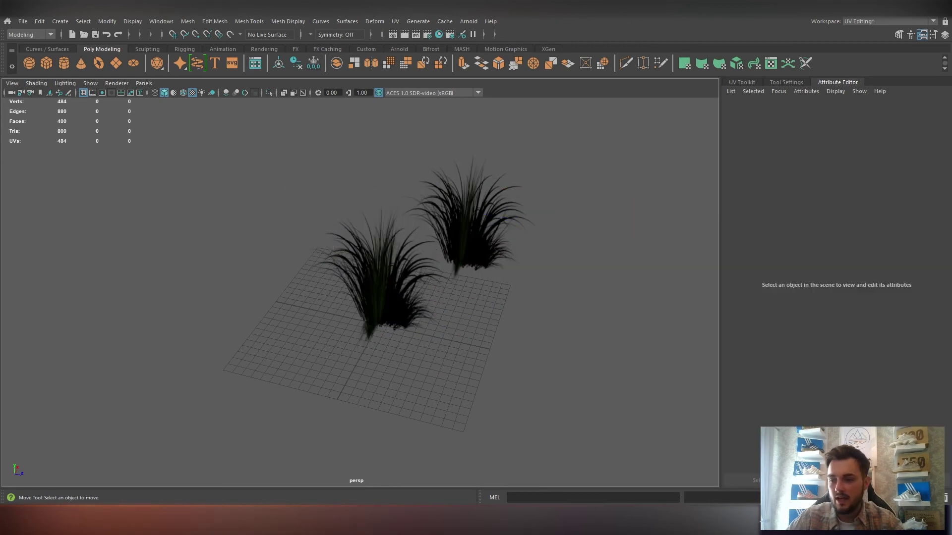
left_click_drag(538, 344, 453, 315, "alt")
scroll(462, 331, "up", 3)
middle_click_drag(516, 322, 457, 329, "alt")
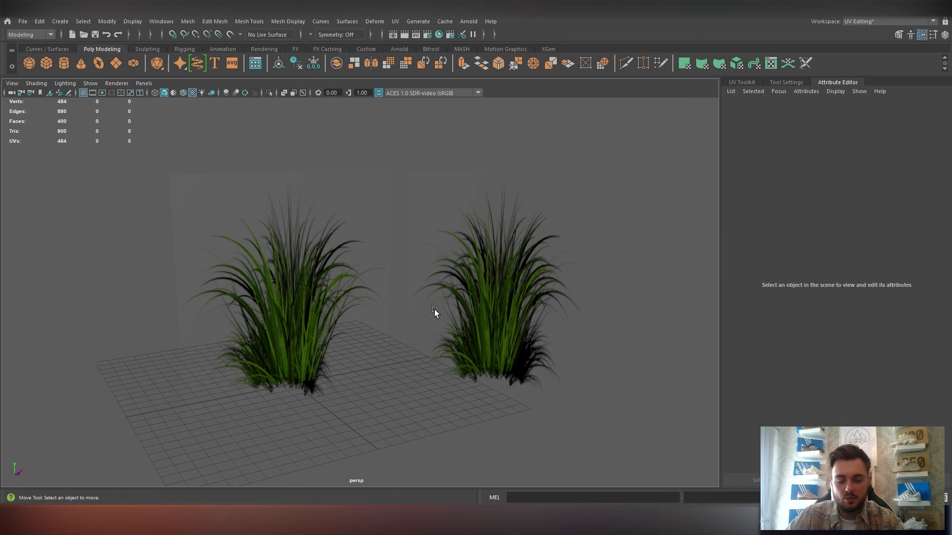